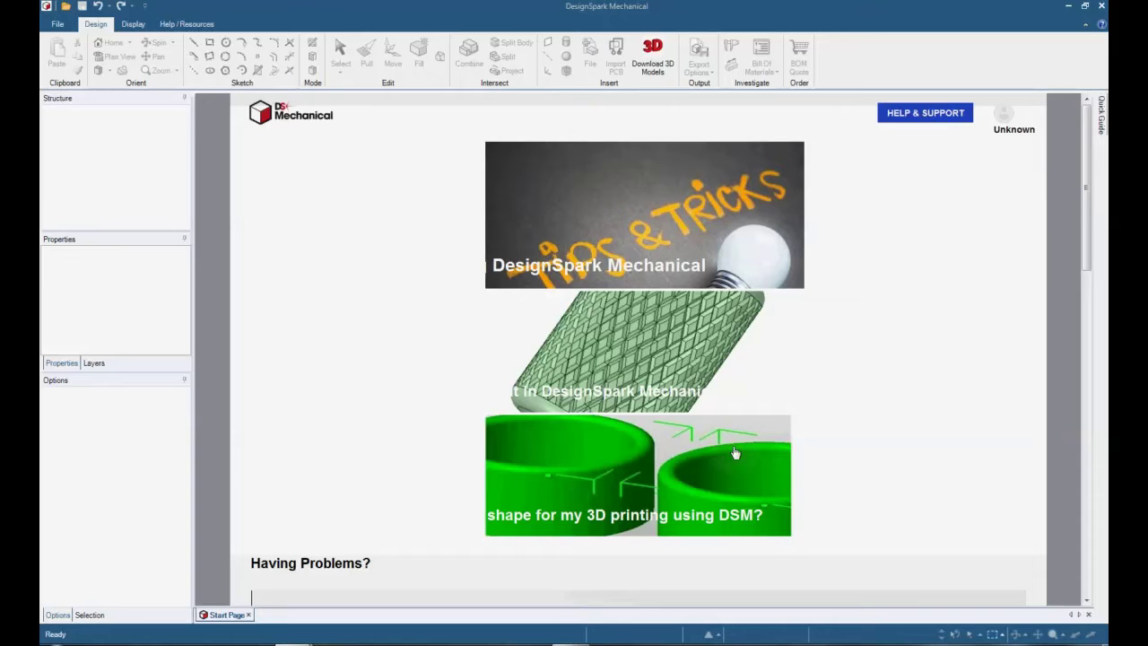
Create a blank design document, Design2, via File > New > Design
{"action": "left_click", "coordinate": [59, 24]}
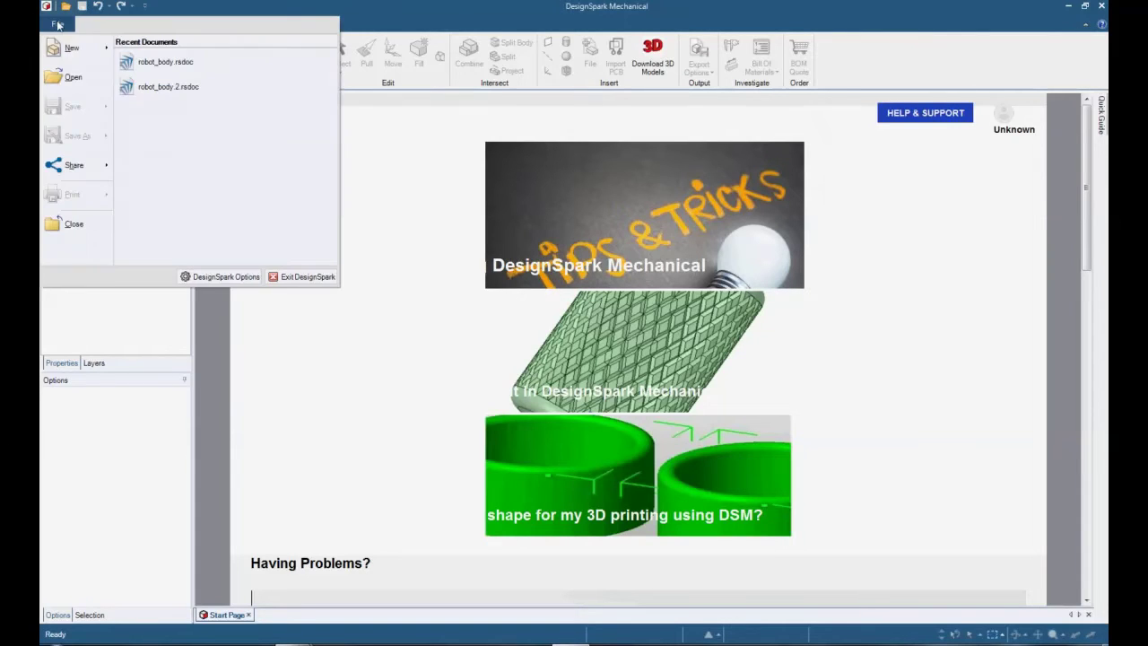
{"action": "mouse_move", "coordinate": [65, 48]}
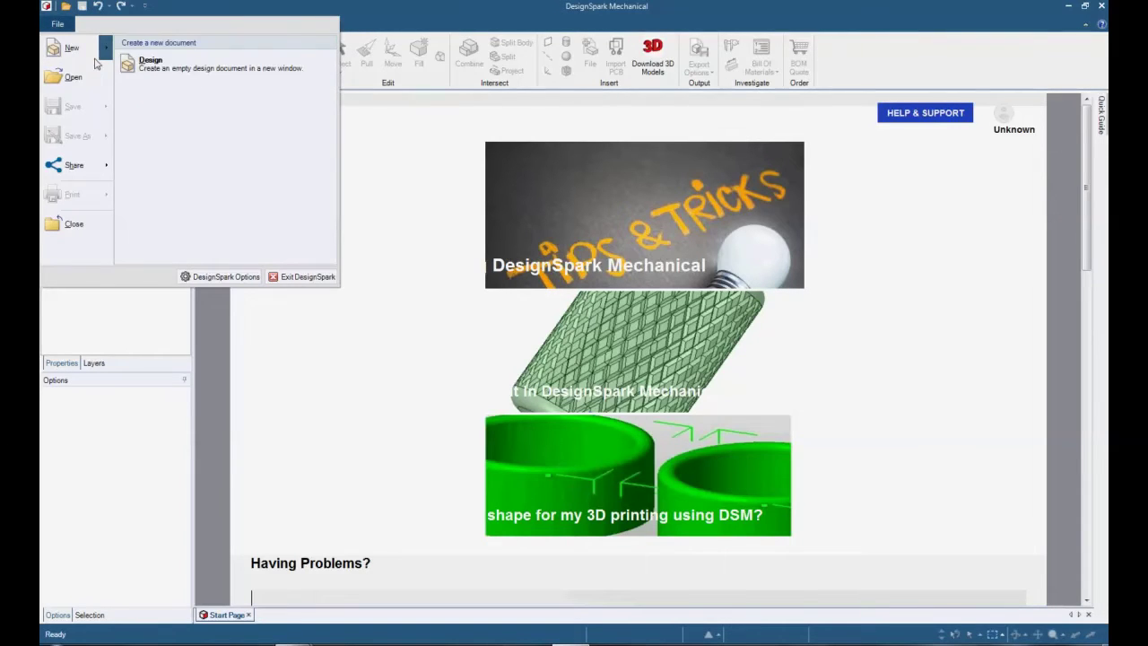
{"action": "left_click", "coordinate": [150, 62]}
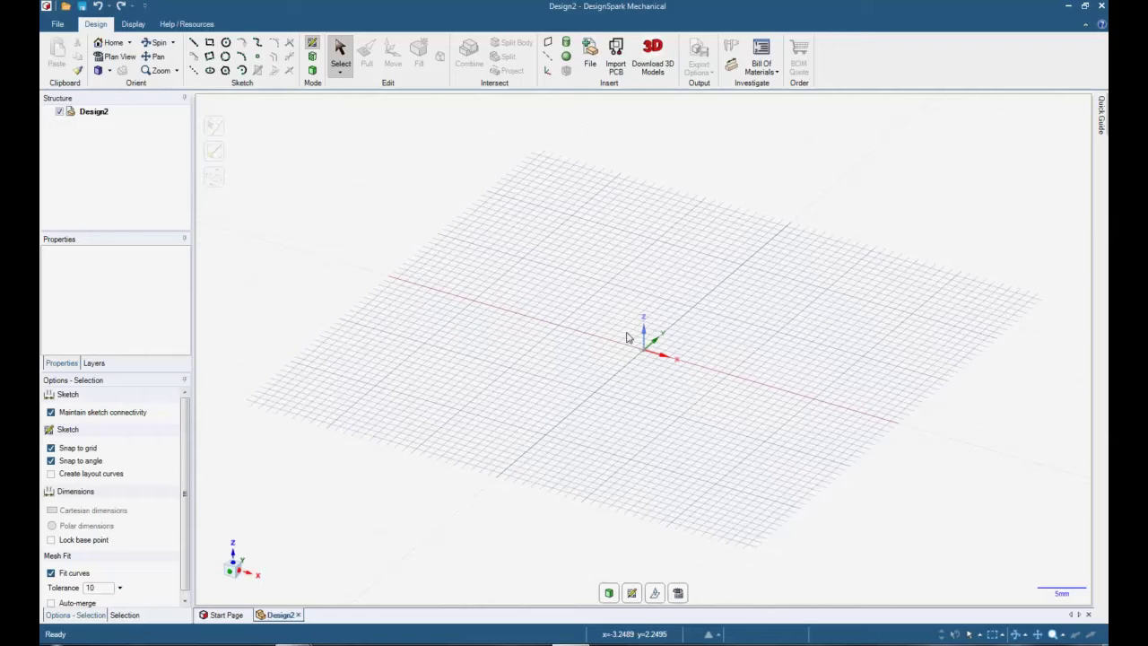
Switch to plan view and sketch a 25.5 mm diameter circle centred at the origin
{"action": "left_click", "coordinate": [106, 58]}
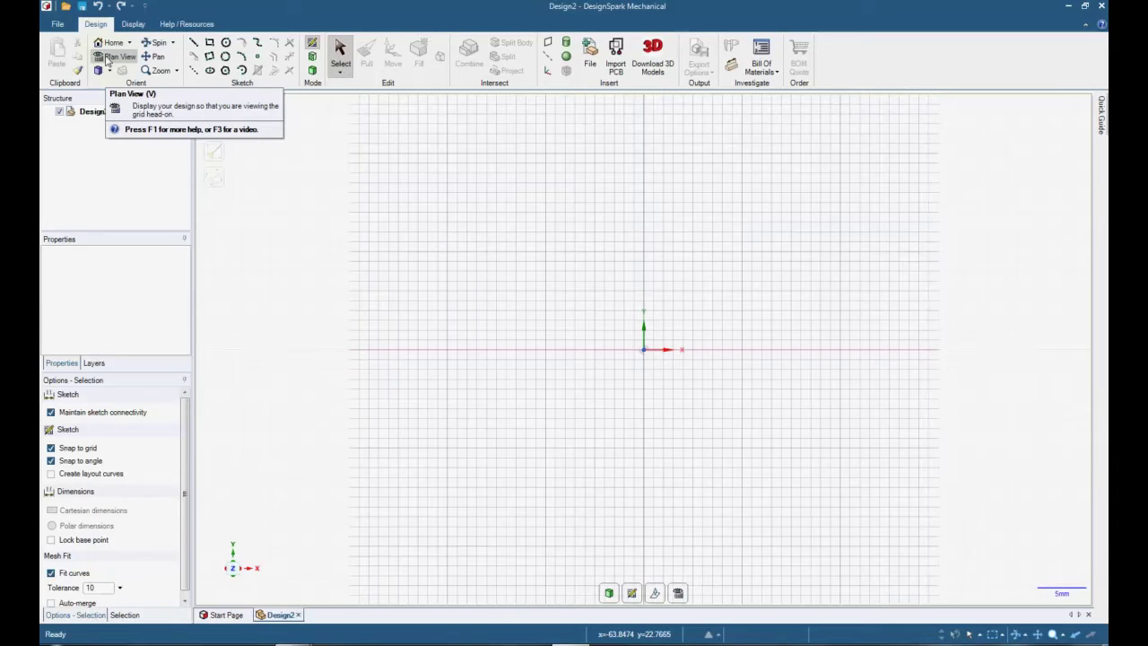
{"action": "left_click", "coordinate": [226, 43]}
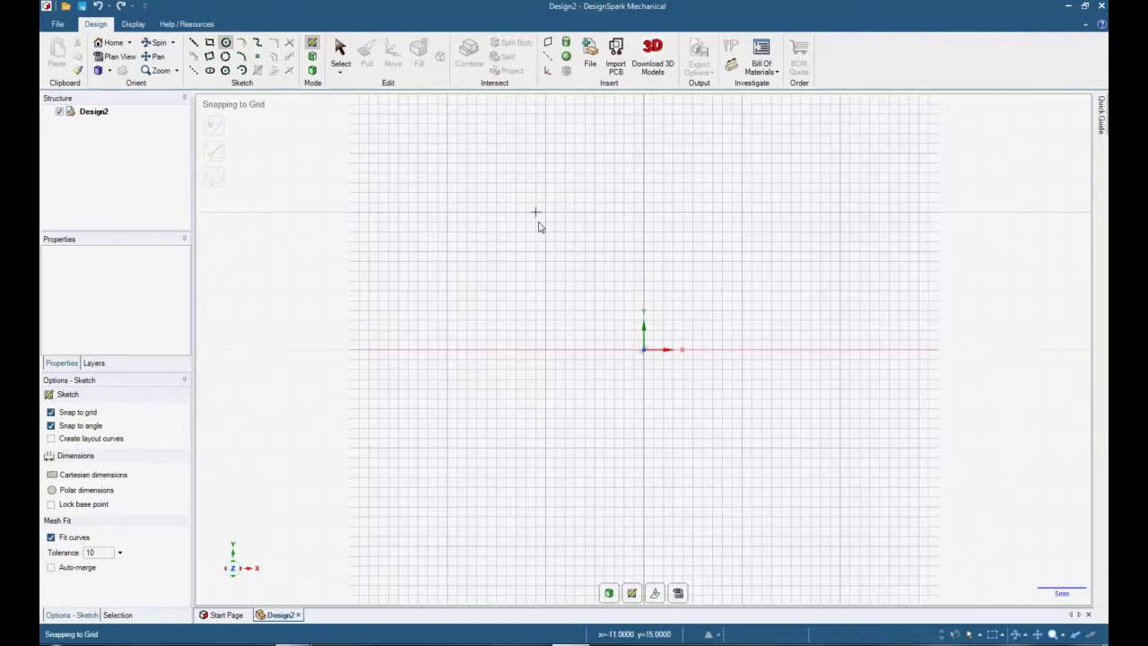
{"action": "left_click", "coordinate": [643, 351]}
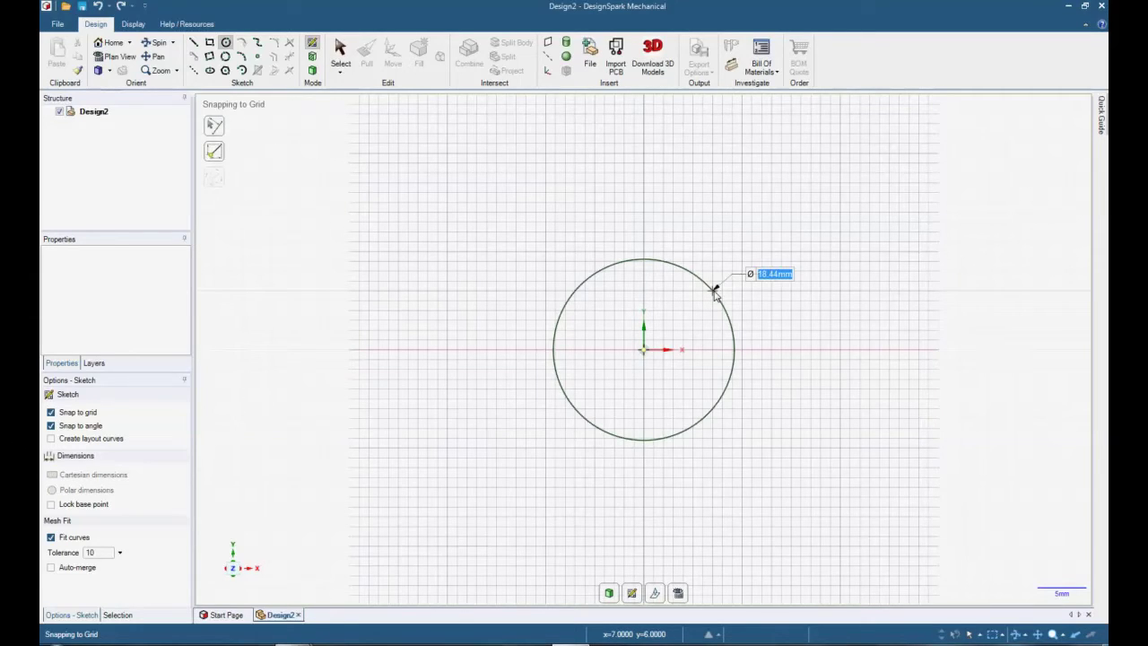
{"action": "type", "text": "25.5"}
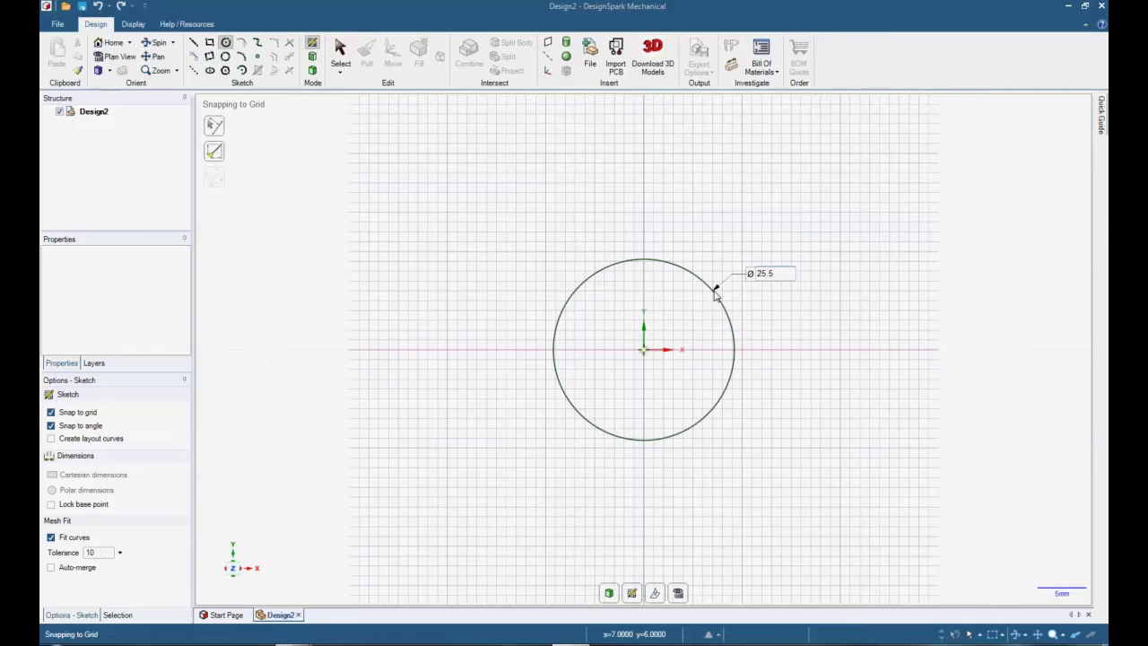
{"action": "key", "text": "Escape"}
{"action": "left_click", "coordinate": [740, 273]}
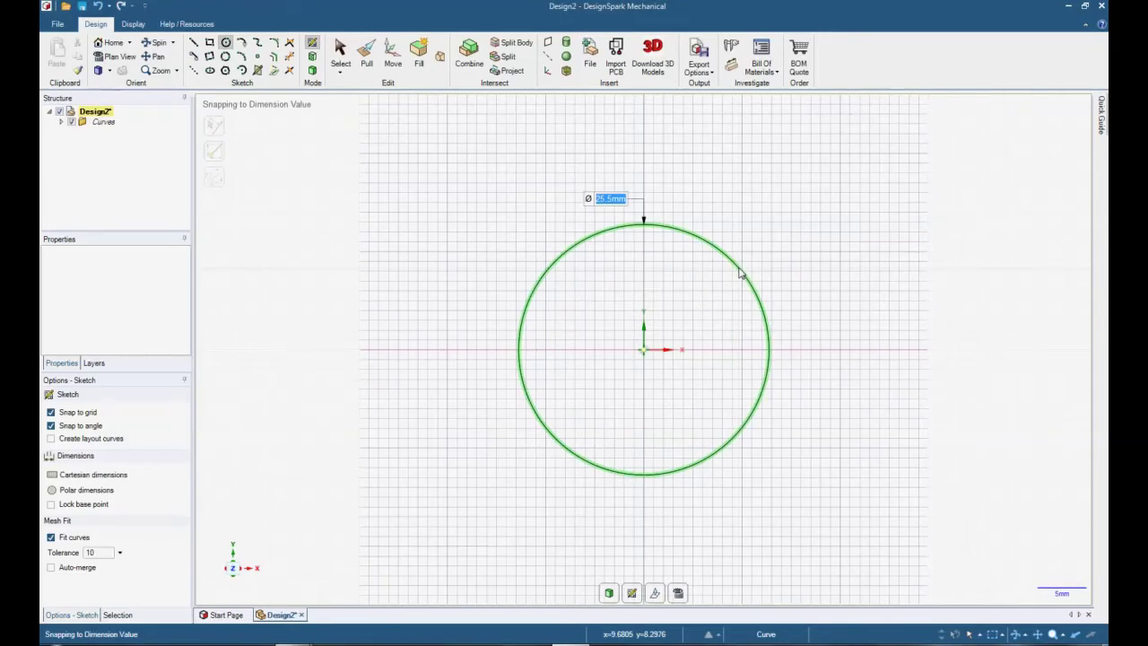
Add a concentric 32 mm diameter circle at the same origin centre
{"action": "left_click", "coordinate": [643, 350]}
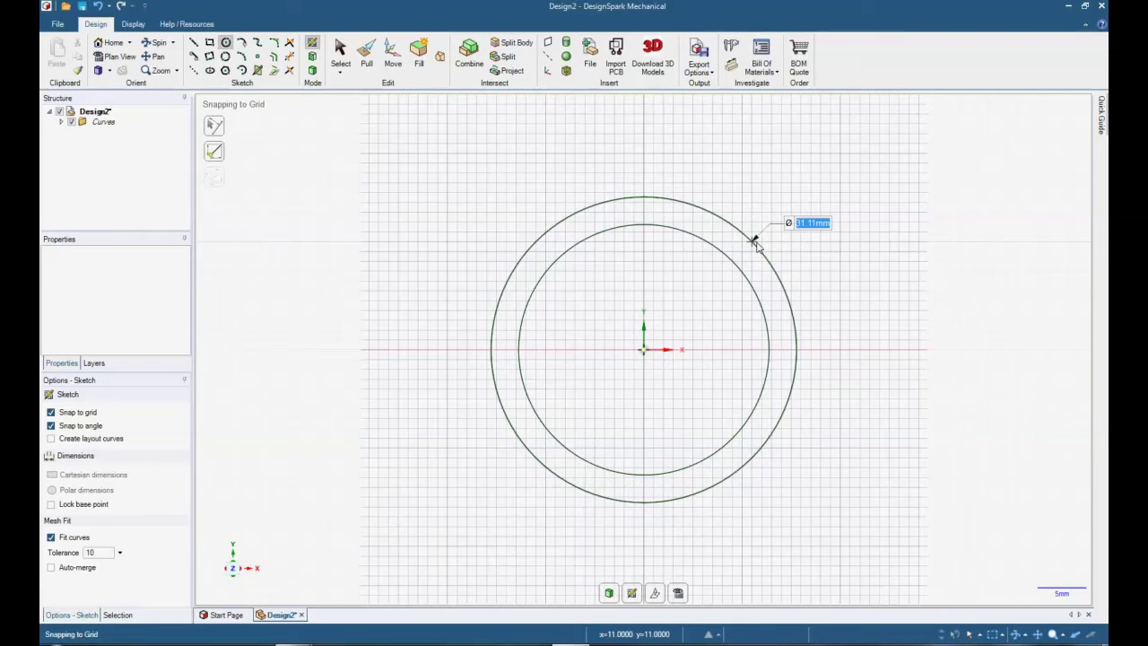
{"action": "type", "text": "32"}
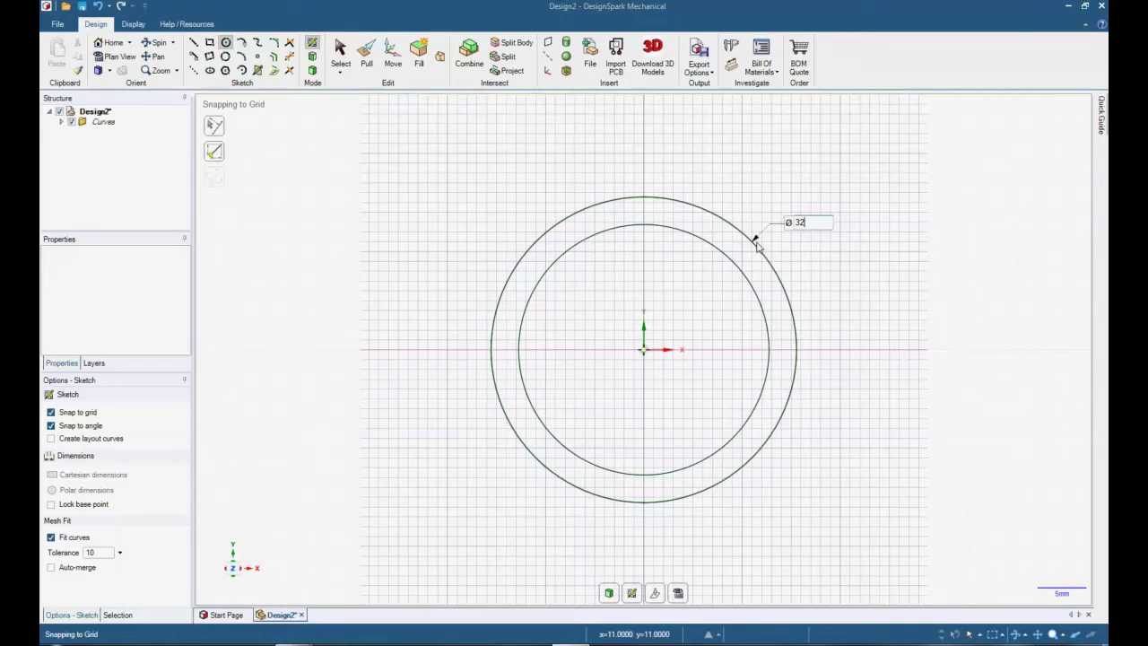
{"action": "key", "text": "Return"}
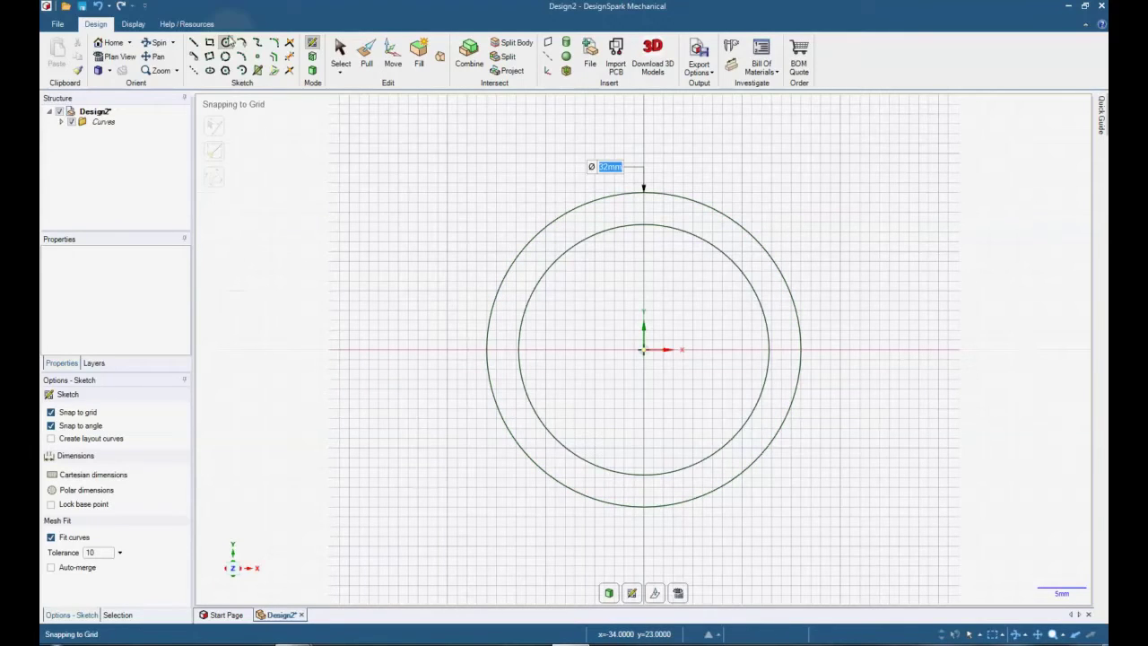
{"action": "left_click", "coordinate": [226, 70]}
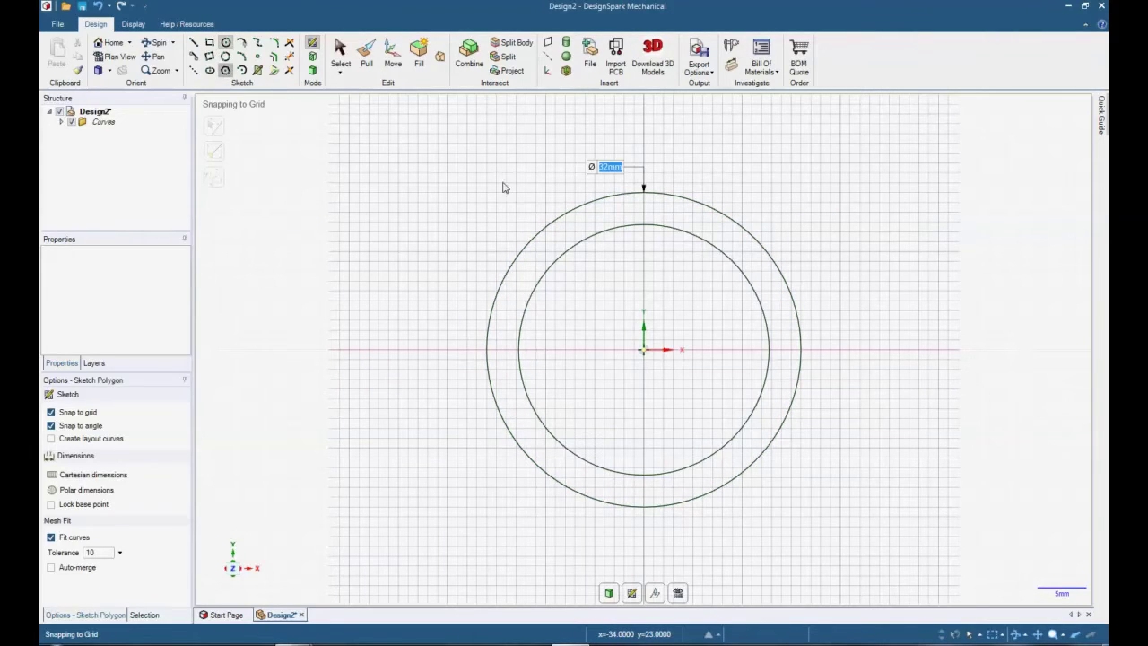
{"action": "left_click", "coordinate": [644, 350]}
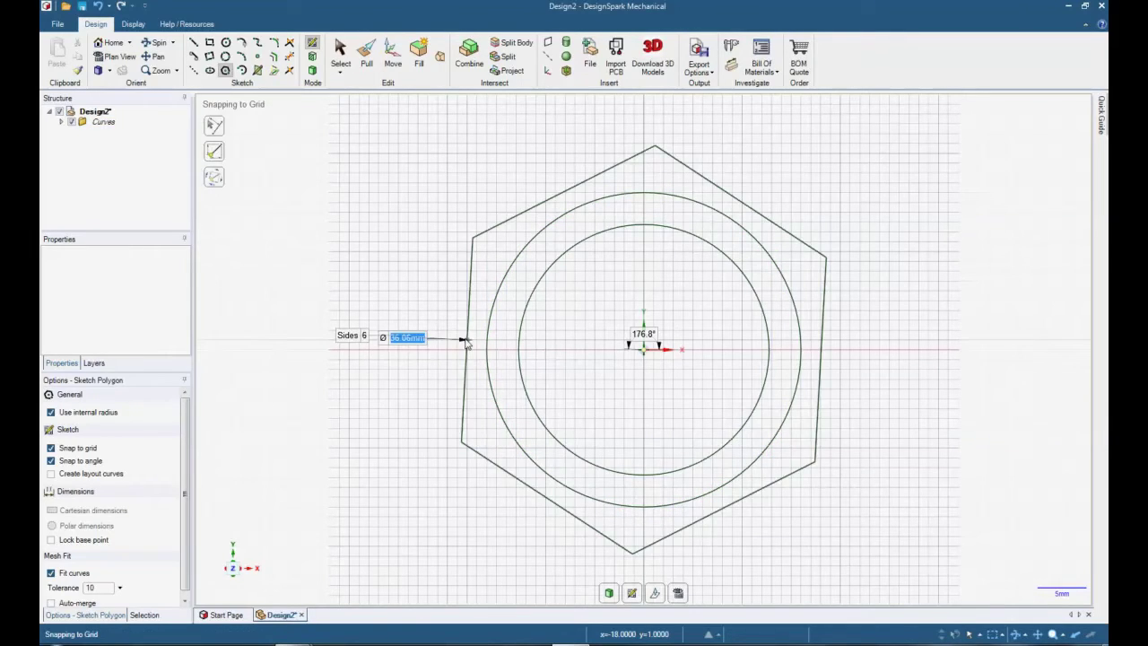
{"action": "key", "text": "Escape"}
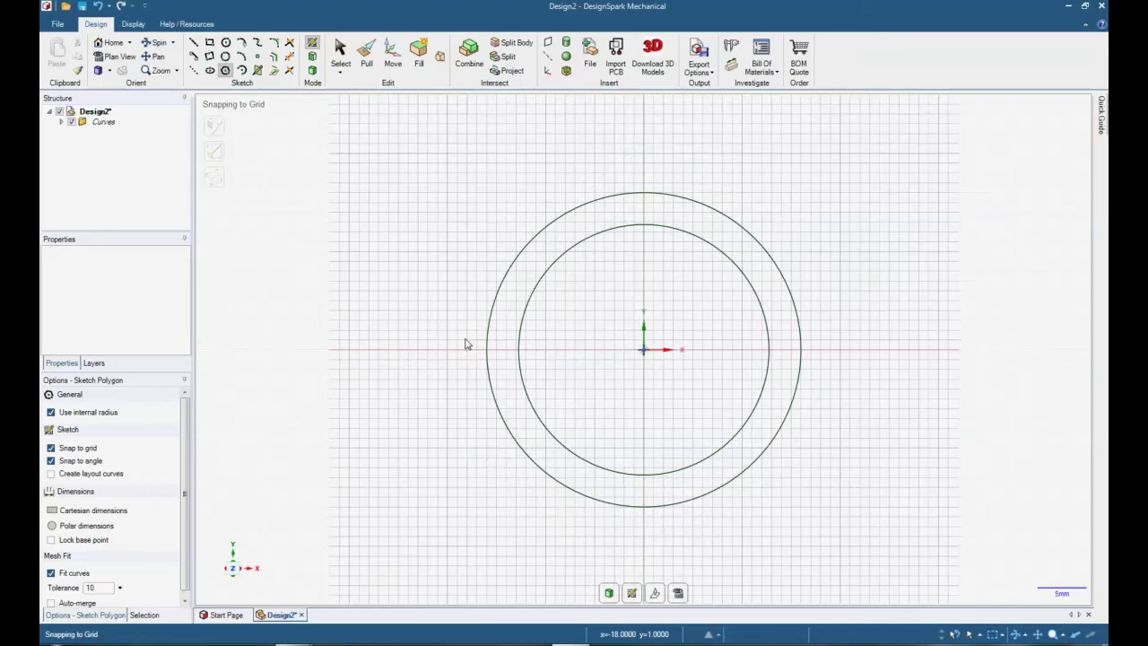
Pull the ring face between the circles up 10 mm into a solid wall
{"action": "left_click", "coordinate": [364, 64]}
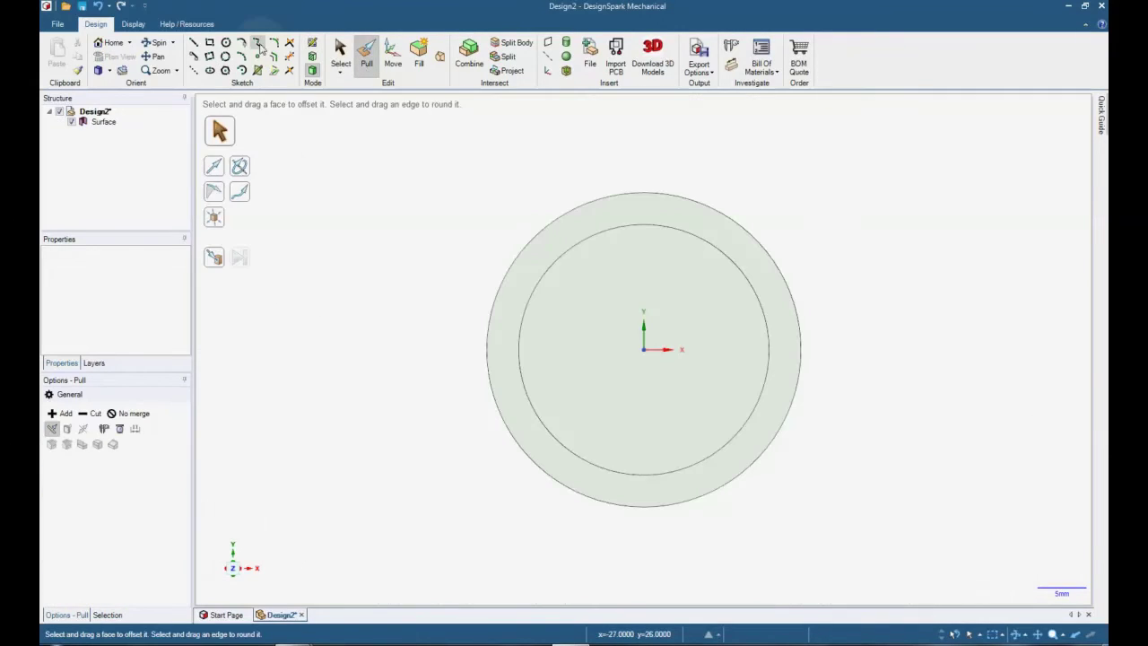
{"action": "left_click", "coordinate": [107, 43]}
{"action": "left_click", "coordinate": [371, 341]}
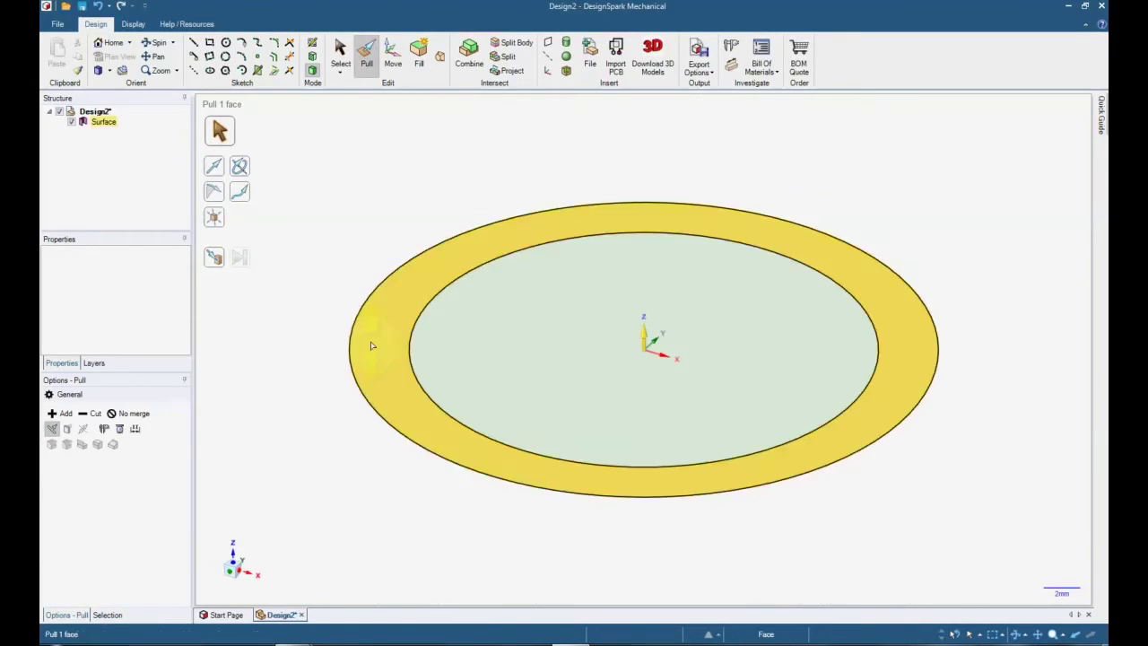
{"action": "left_click_drag", "start_coordinate": [372, 339], "coordinate": [367, 280]}
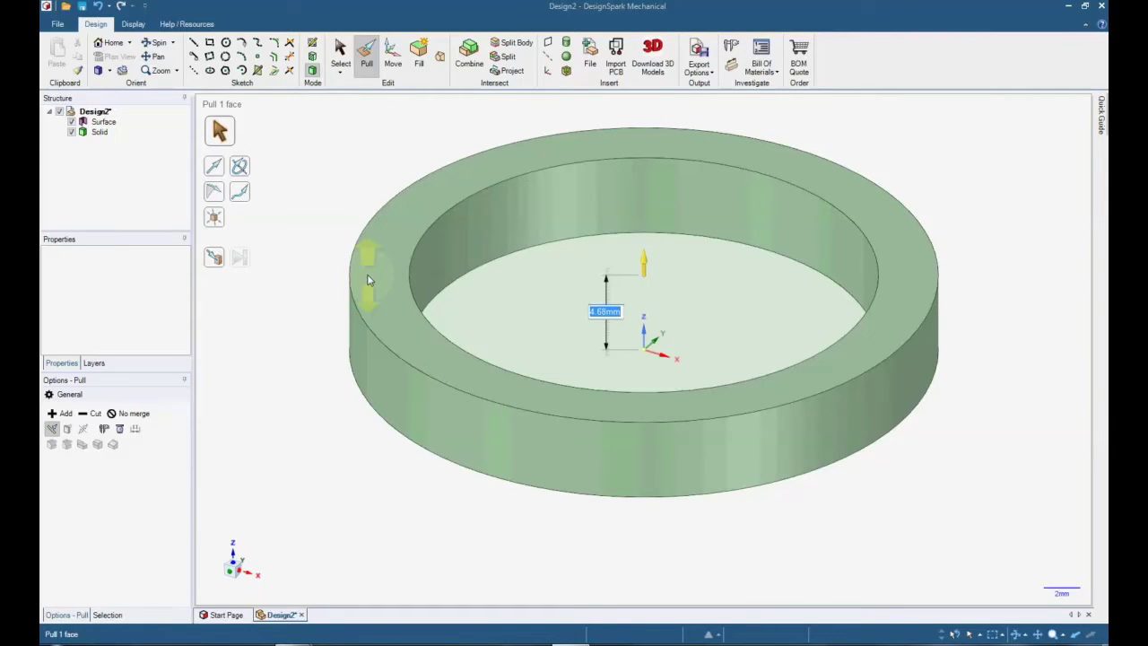
{"action": "type", "text": "10"}
{"action": "key", "text": "Return"}
Delete the leftover inner disc surface at the ring's bottom and return to the Home view
{"action": "left_click", "coordinate": [642, 195]}
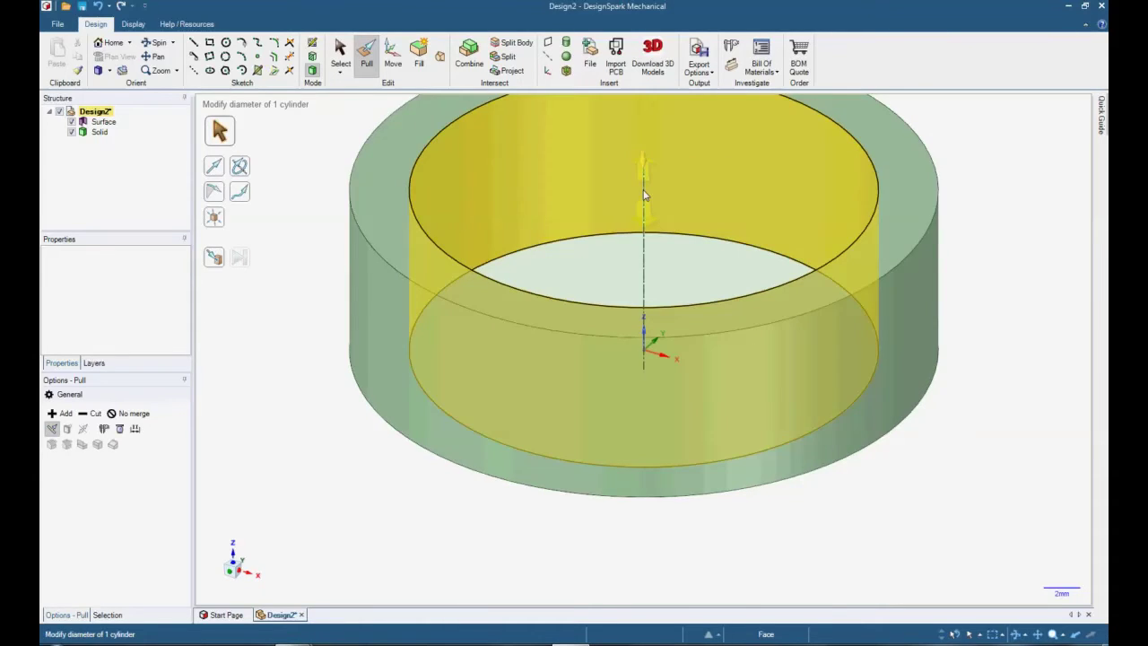
{"action": "key", "text": "Escape"}
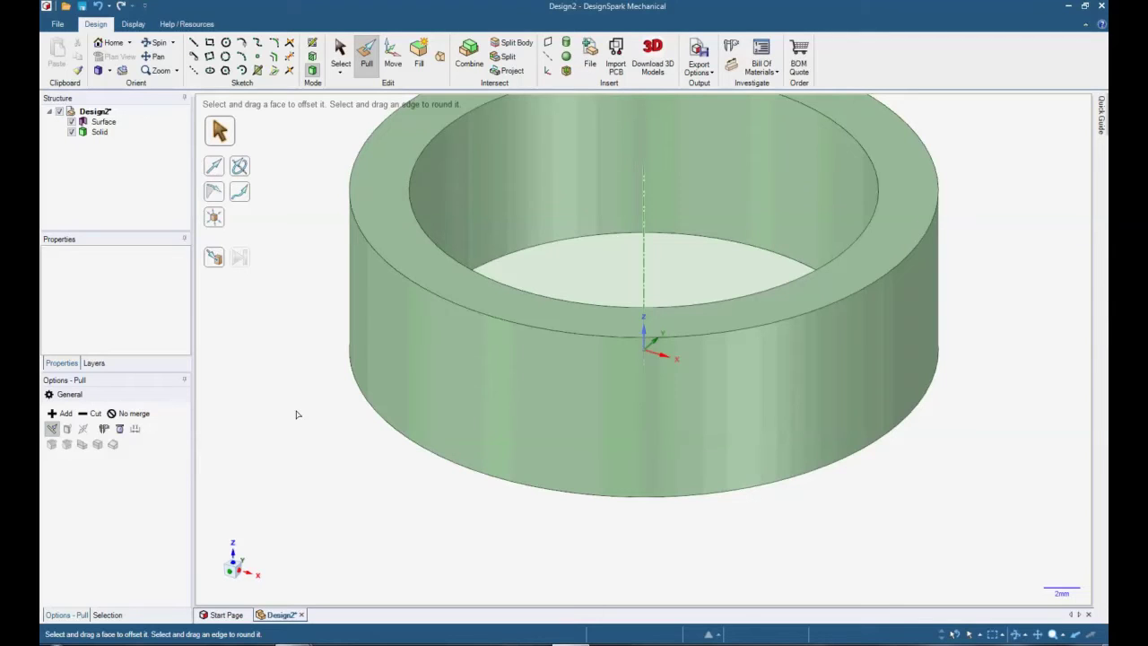
{"action": "left_click", "coordinate": [576, 272]}
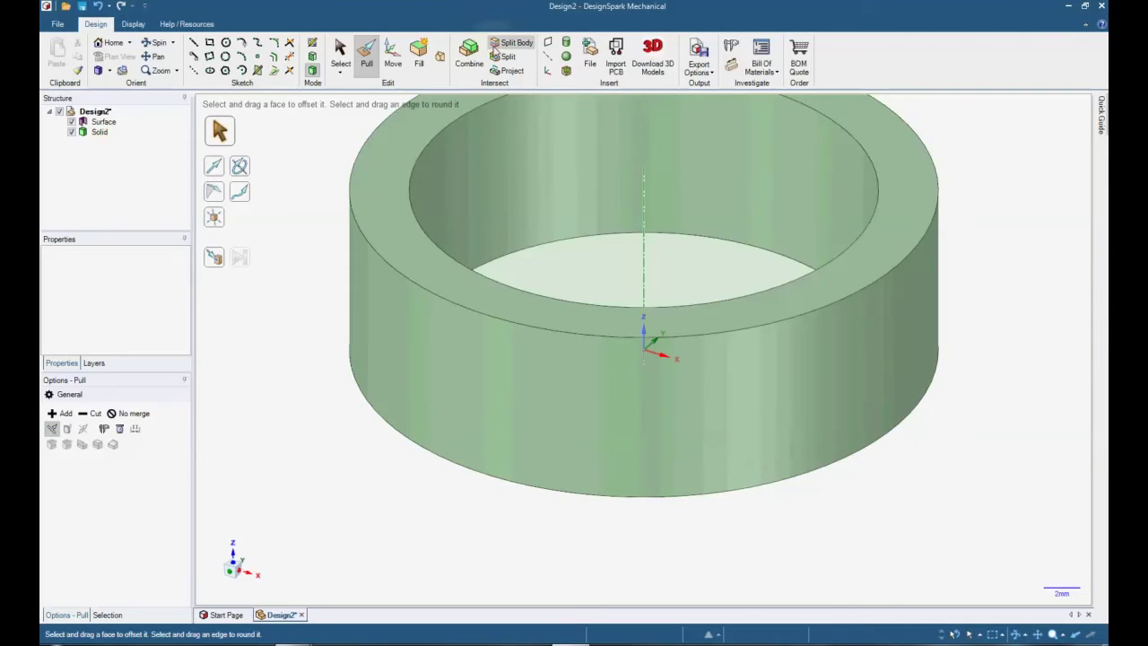
{"action": "left_click", "coordinate": [340, 53]}
{"action": "left_click", "coordinate": [584, 273]}
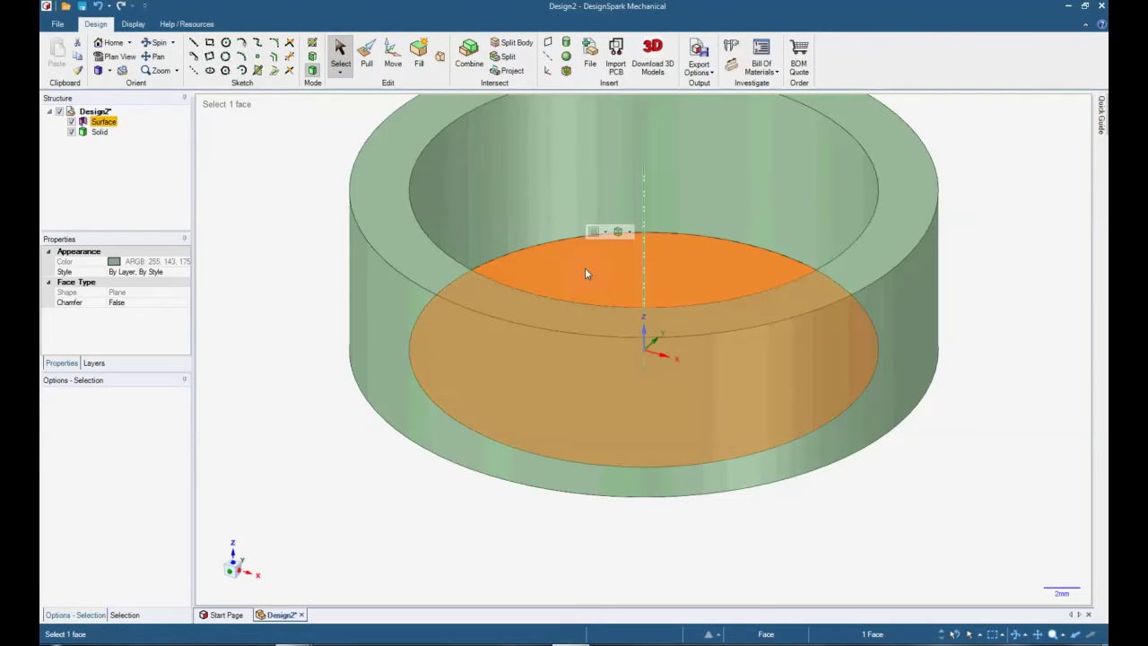
{"action": "key", "text": "Delete"}
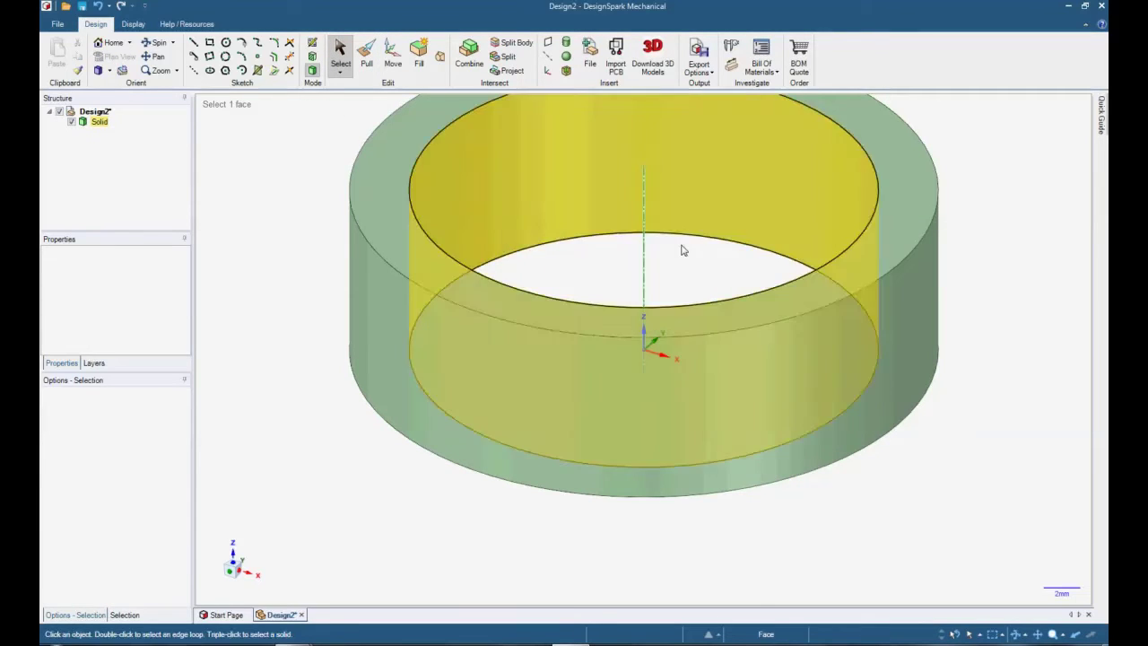
{"action": "left_click", "coordinate": [109, 43]}
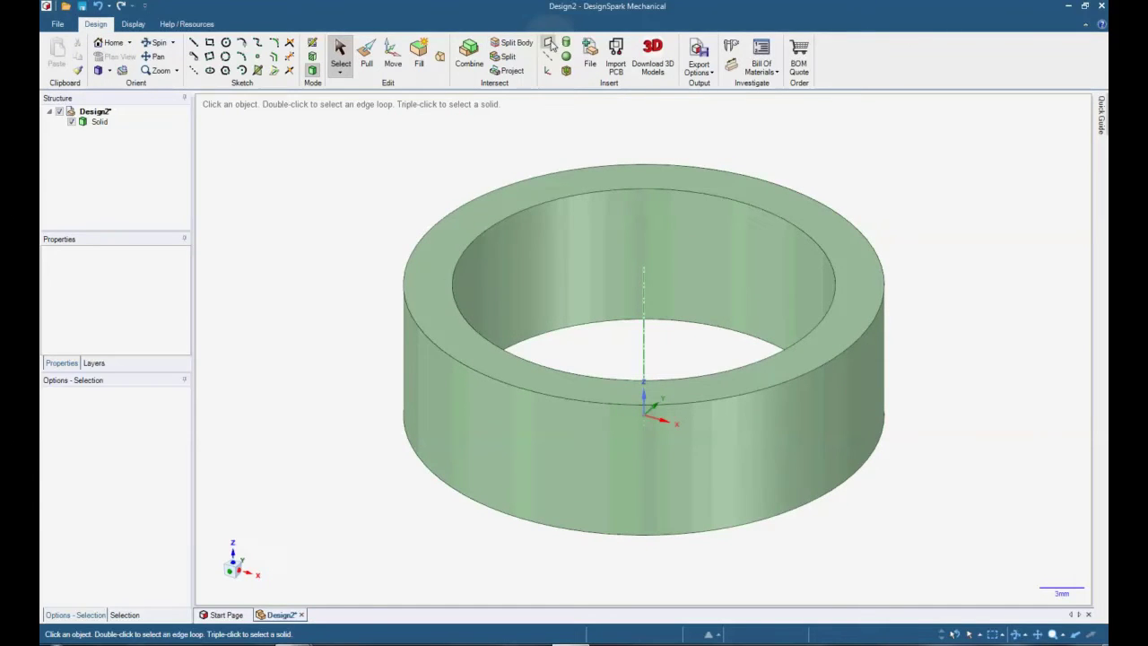
Create a datum plane through the ring's central axis and select it
{"action": "left_click", "coordinate": [549, 42]}
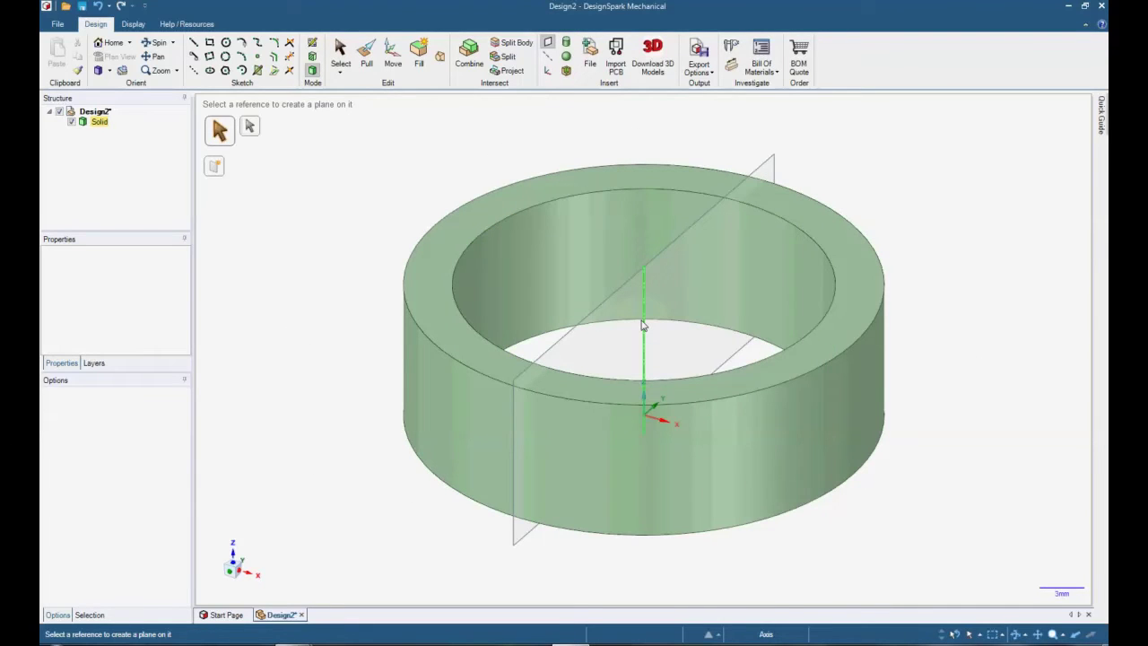
{"action": "left_click", "coordinate": [642, 325]}
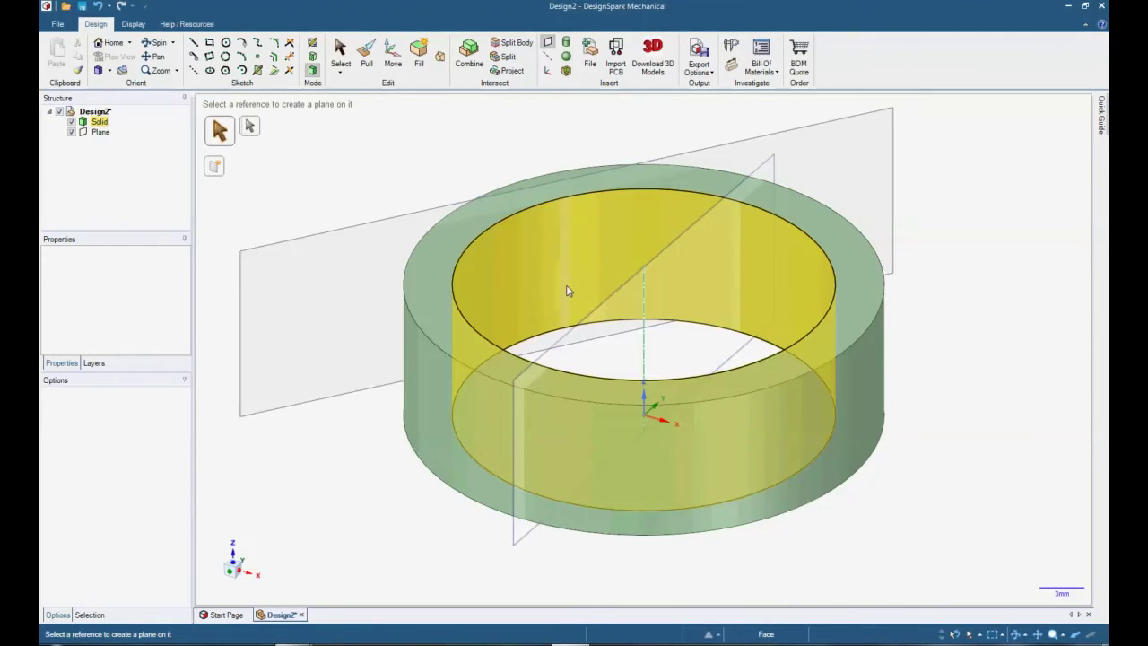
{"action": "key", "text": "Escape"}
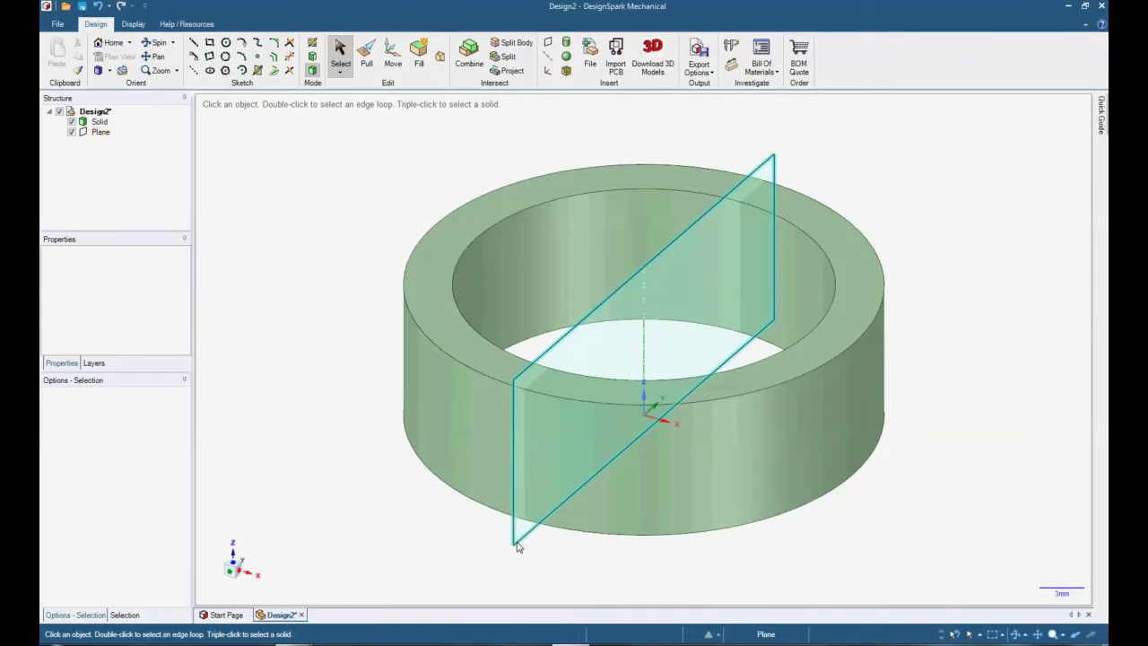
{"action": "left_click", "coordinate": [516, 546]}
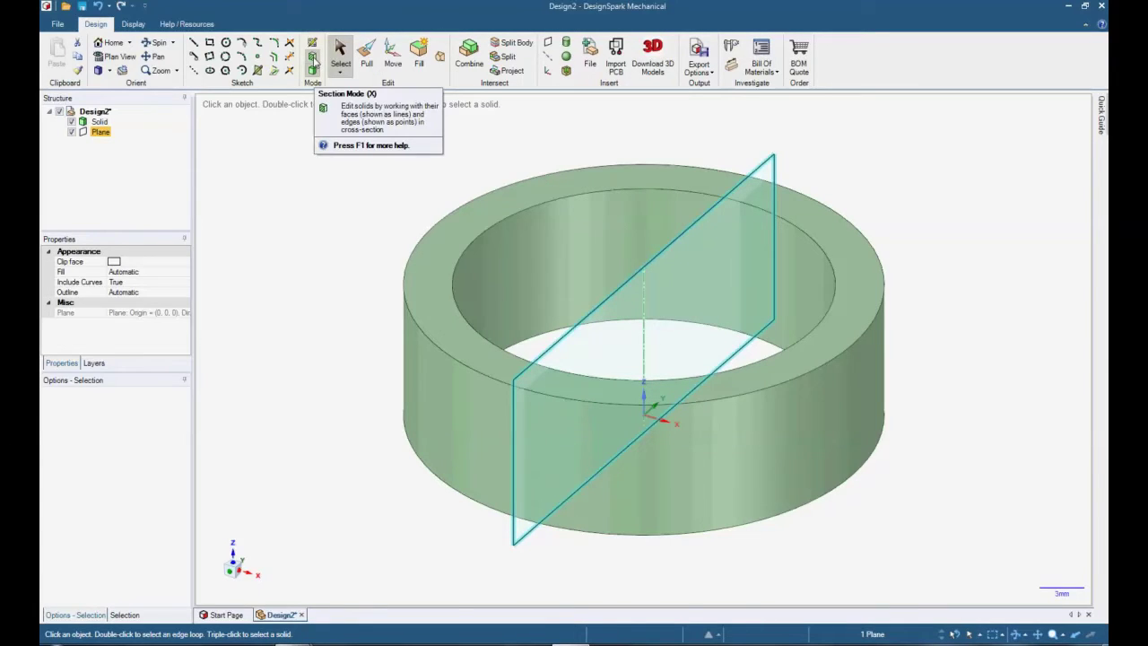
Cut the ring in Section Mode at the plane and view it straight from the side
{"action": "left_click", "coordinate": [313, 60]}
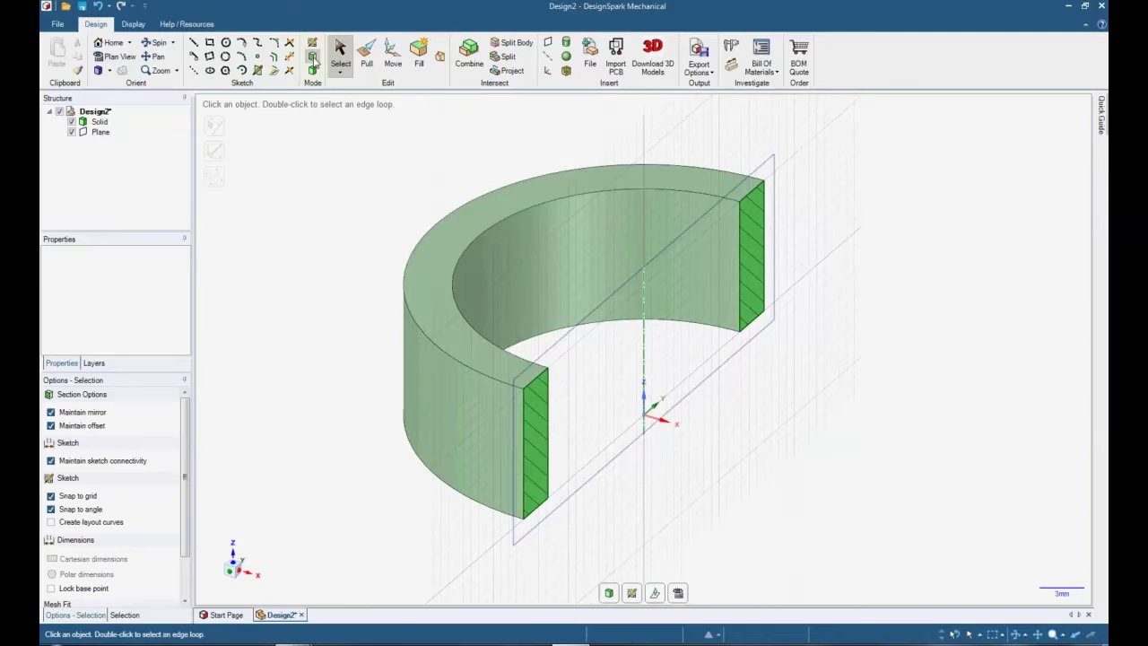
{"action": "left_click", "coordinate": [109, 72]}
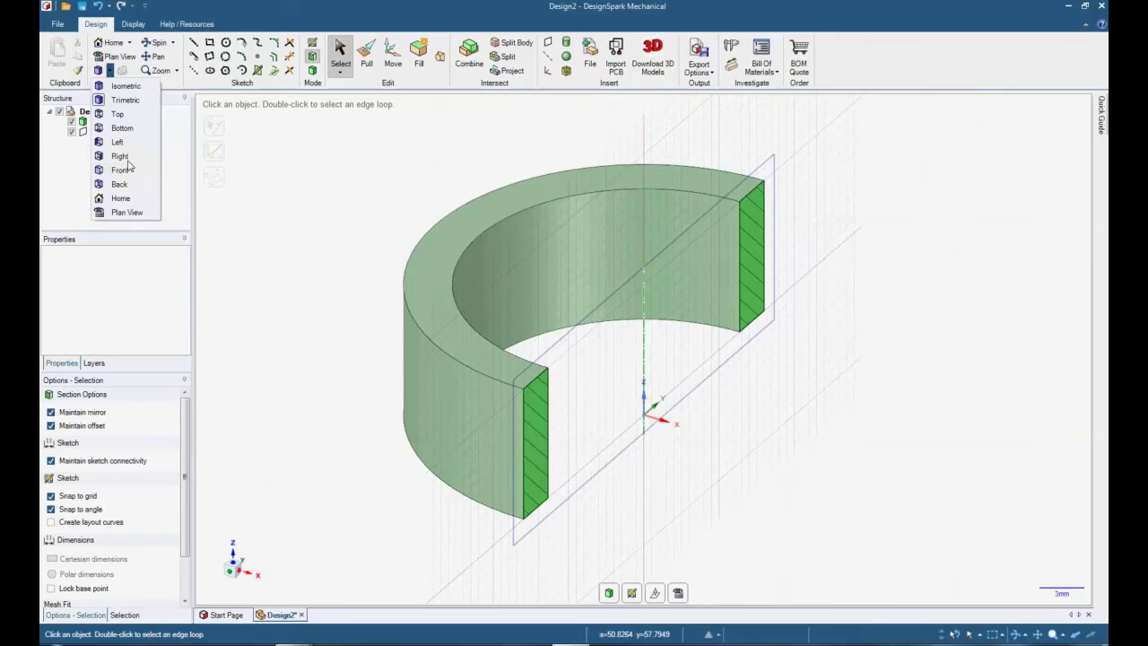
{"action": "left_click", "coordinate": [124, 169]}
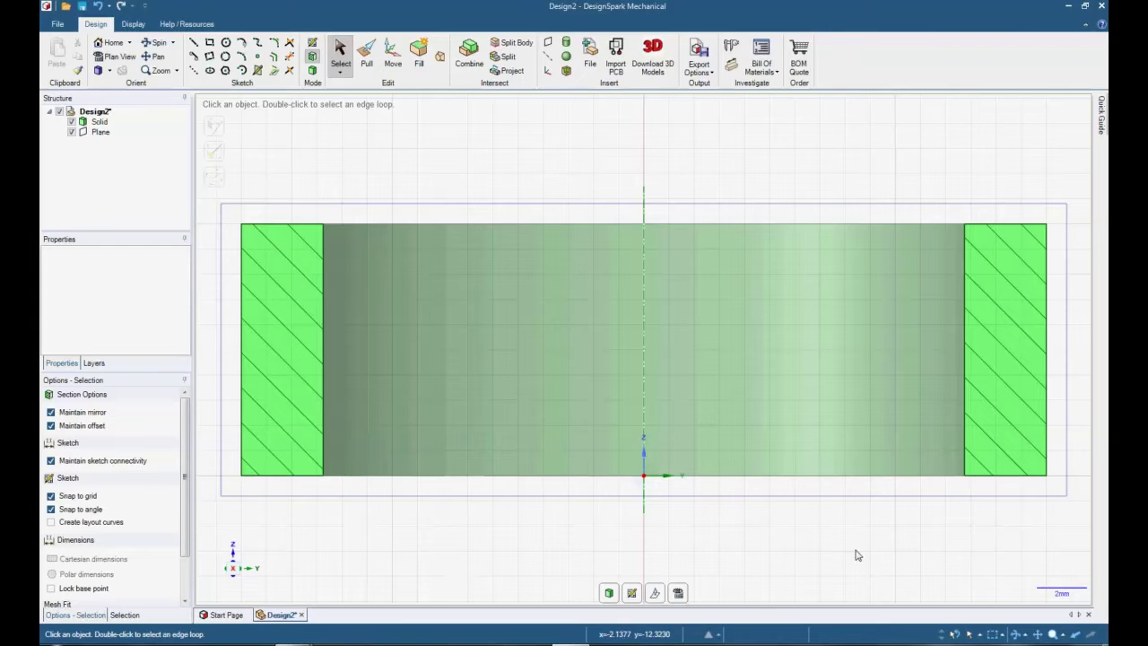
Start the Sketch Line tool on the section plane across the cut walls
{"action": "left_click", "coordinate": [193, 45]}
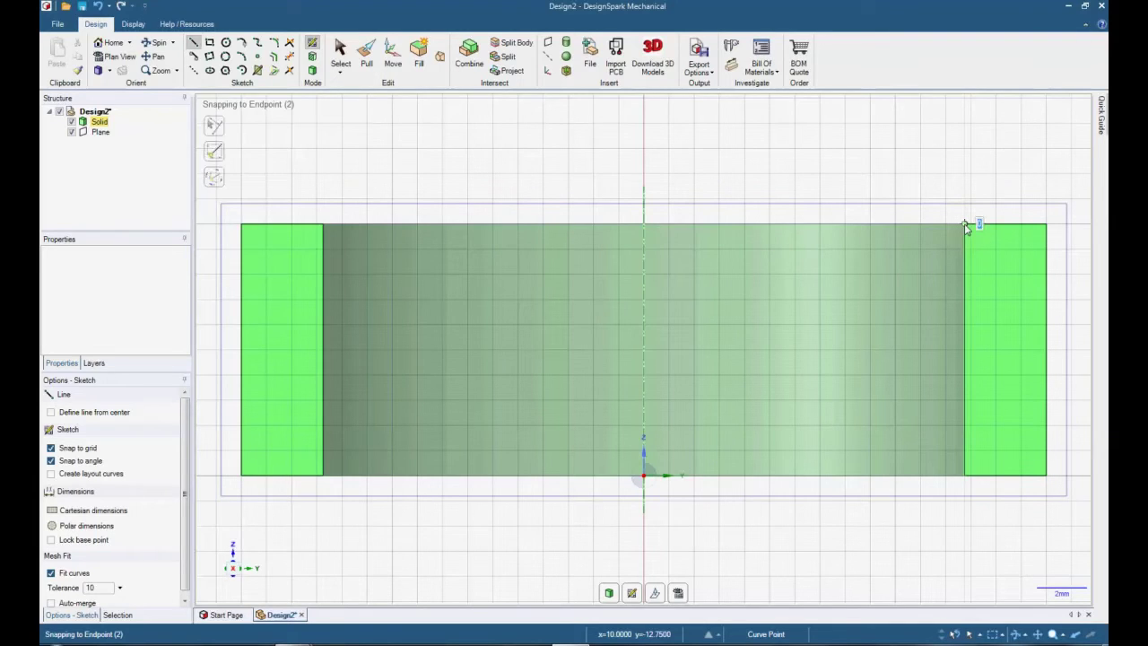
Draw the short base lines of the profile from the right wall's inner top corner
{"action": "left_click", "coordinate": [964, 223]}
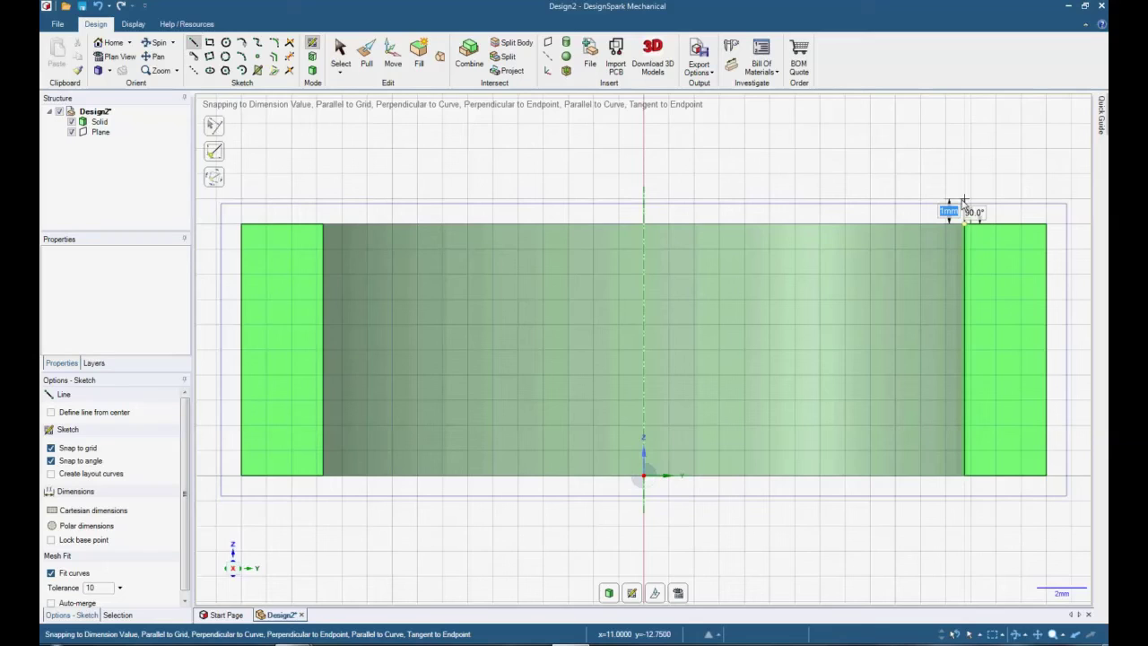
{"action": "type", "text": "75"}
{"action": "key", "text": "Return"}
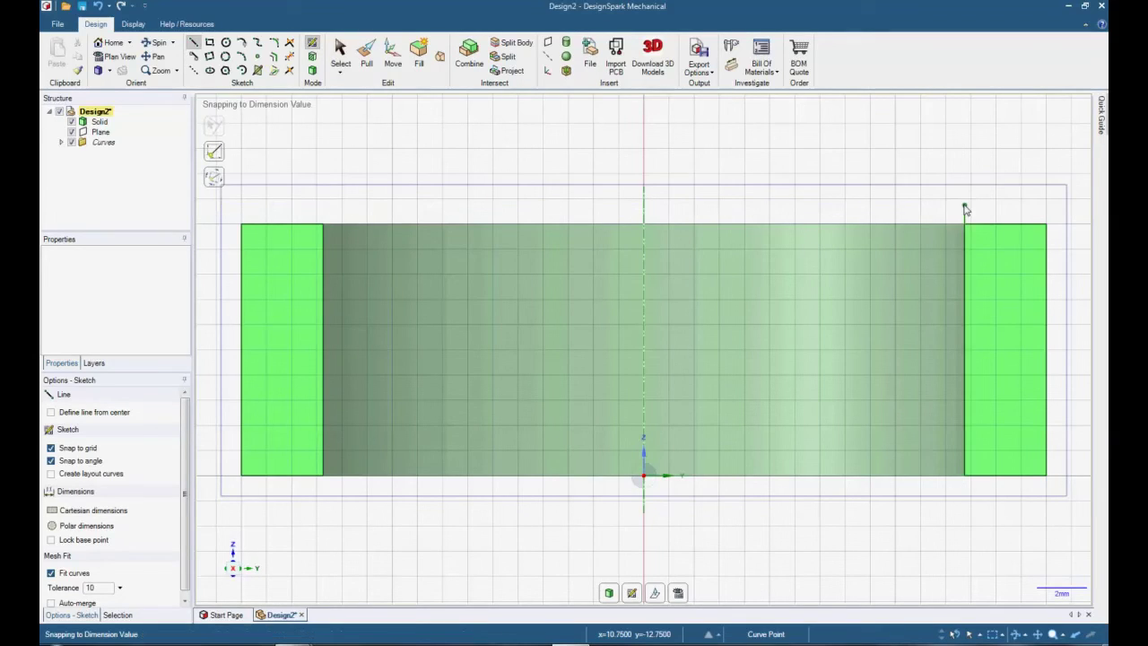
{"action": "left_click", "coordinate": [964, 222]}
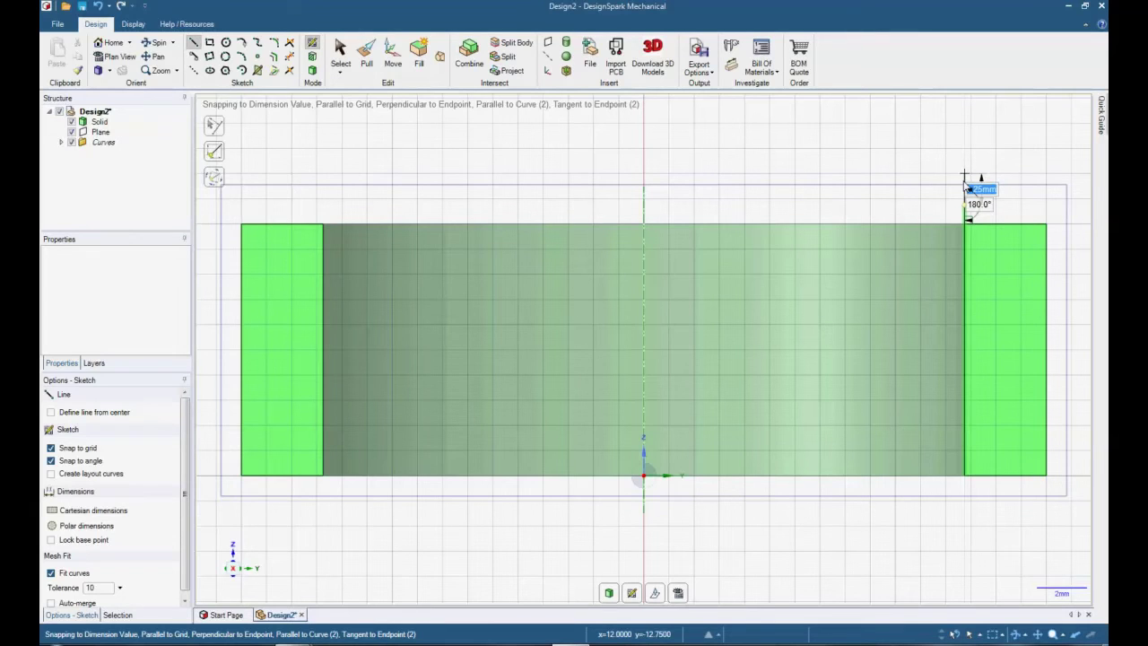
{"action": "key", "text": "BackSpace"}
{"action": "type", "text": "75"}
{"action": "key", "text": "Return"}
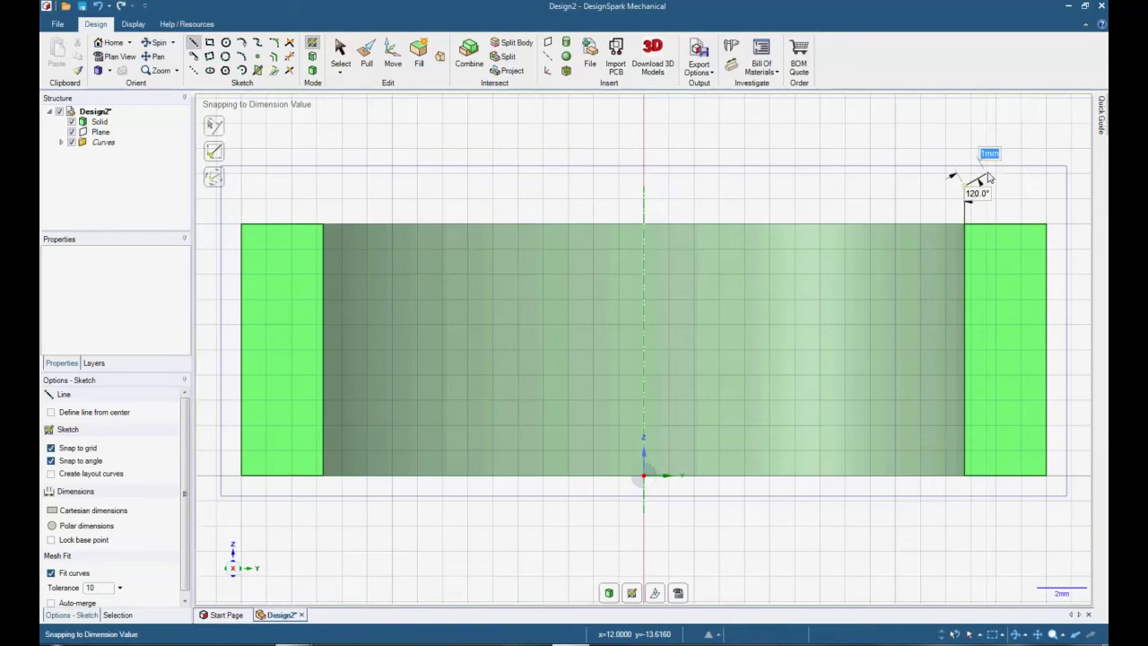
{"action": "key", "text": "Escape"}
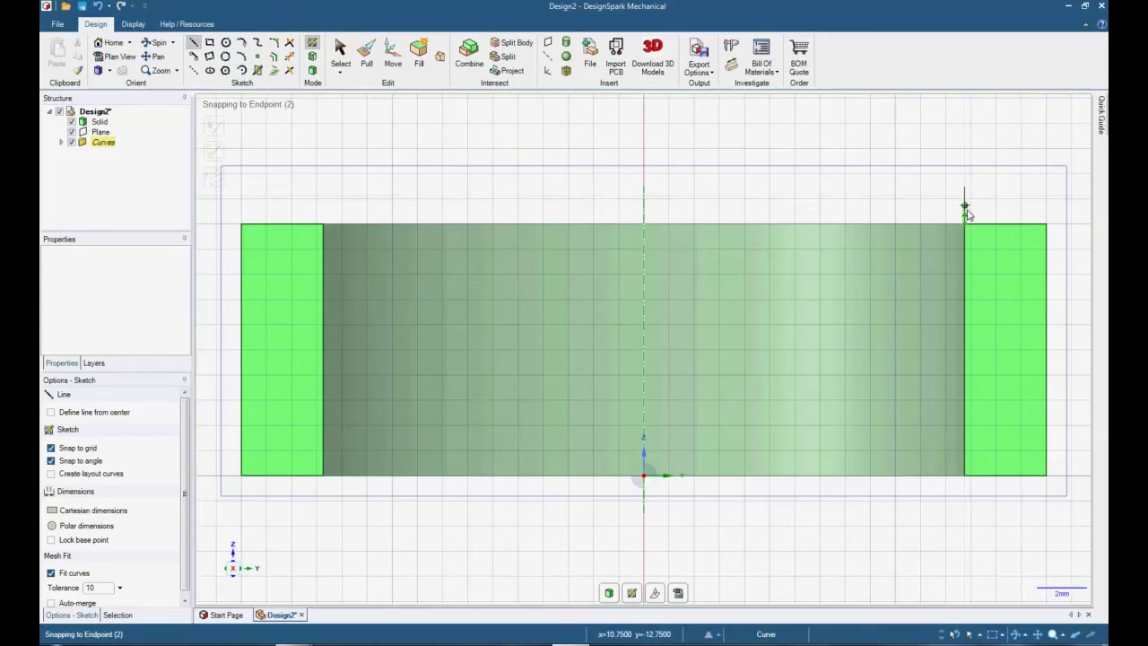
Add the 2 mm segment, 1.5 mm segment and triangle tip, closing the pointed thread outline
{"action": "left_click", "coordinate": [964, 201]}
{"action": "left_click", "coordinate": [966, 207]}
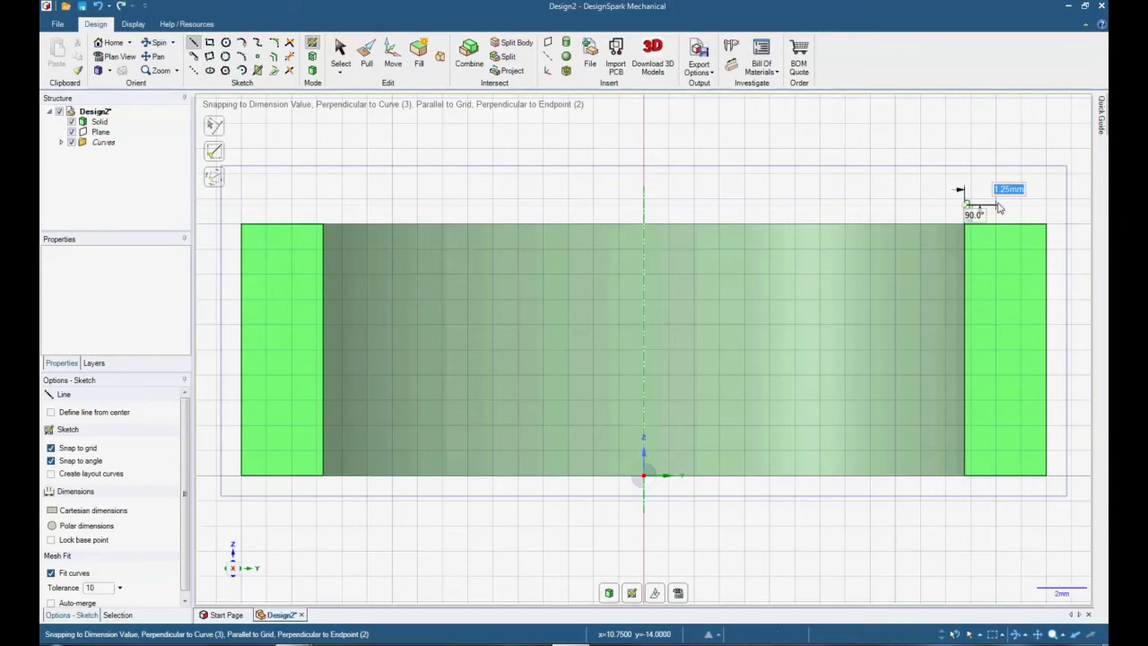
{"action": "type", "text": "2"}
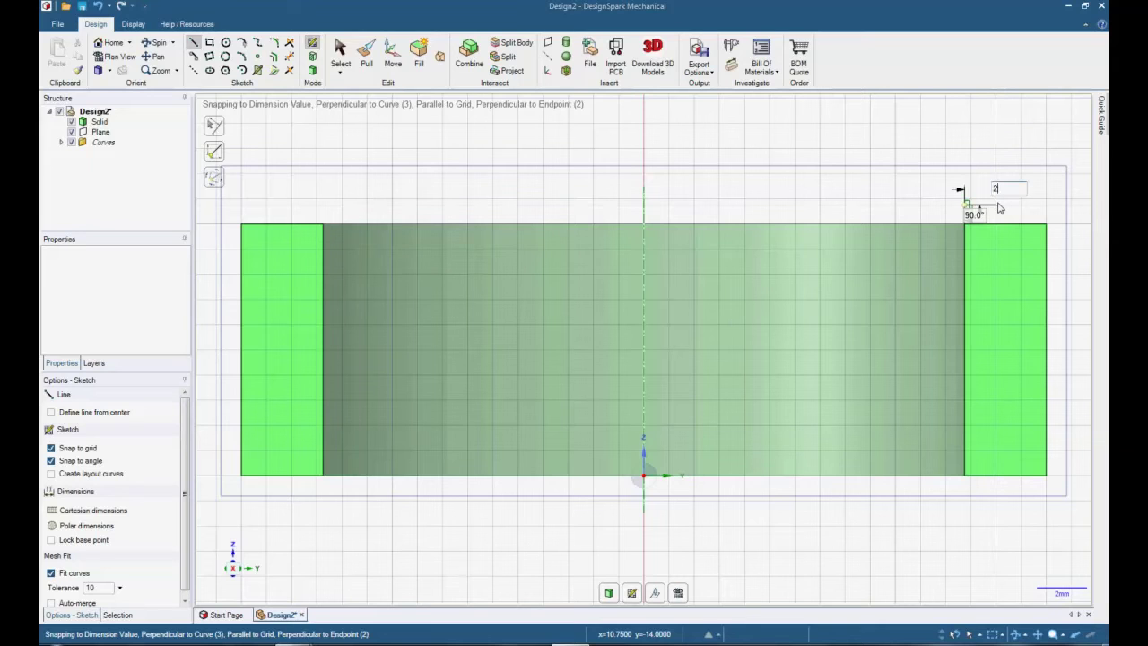
{"action": "key", "text": "Return"}
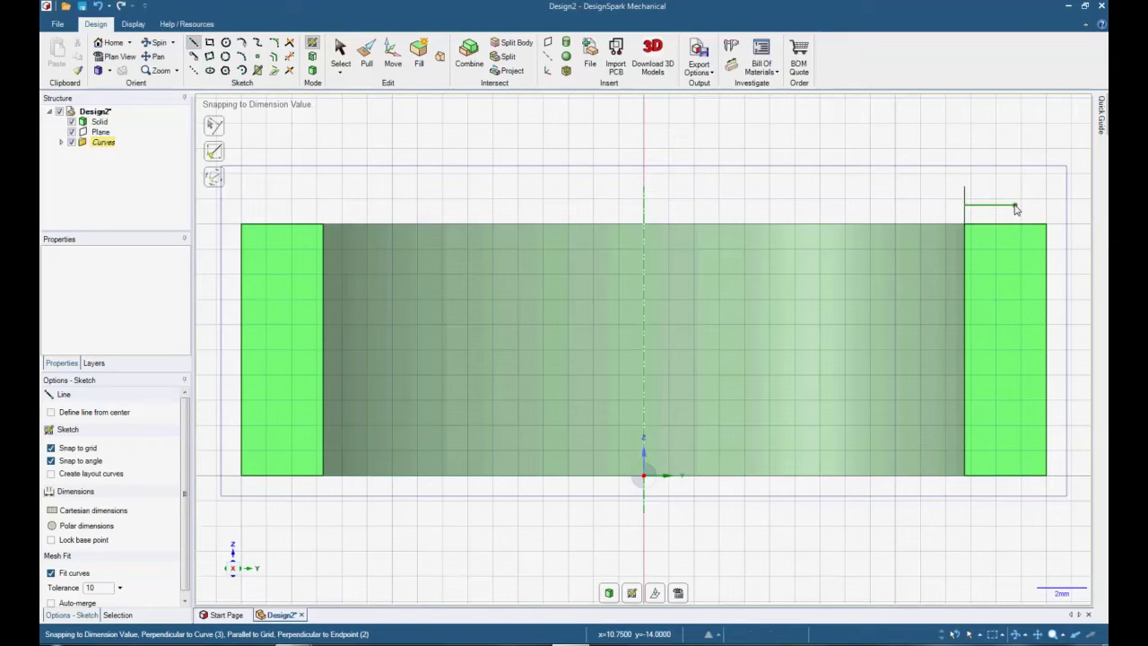
{"action": "left_click", "coordinate": [965, 186]}
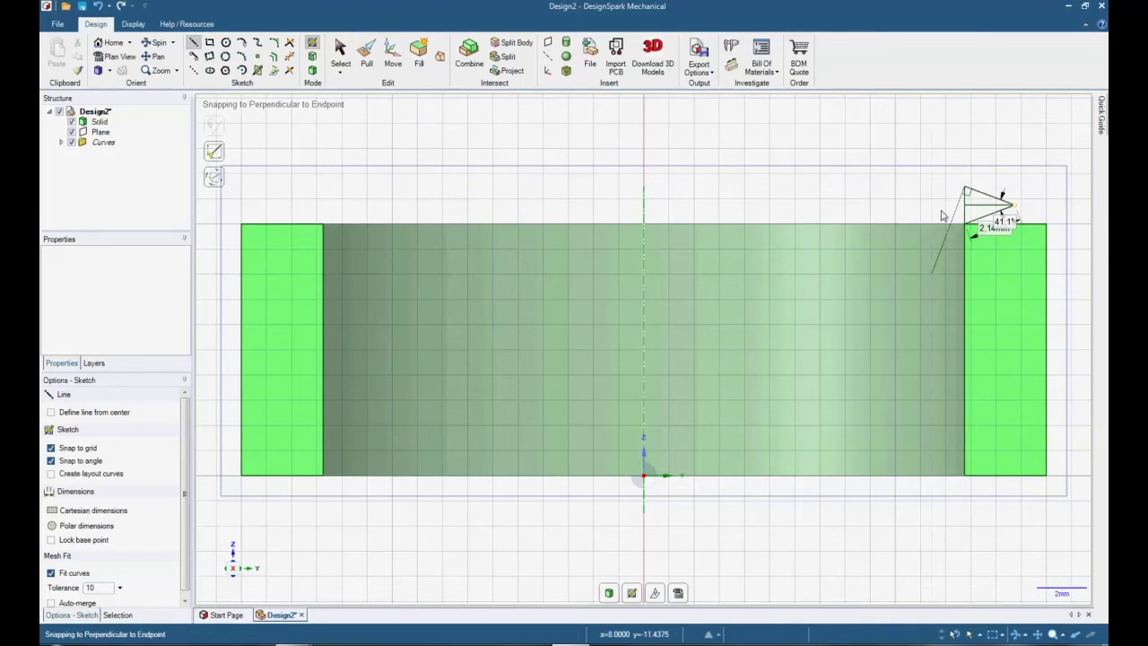
{"action": "left_click", "coordinate": [962, 192]}
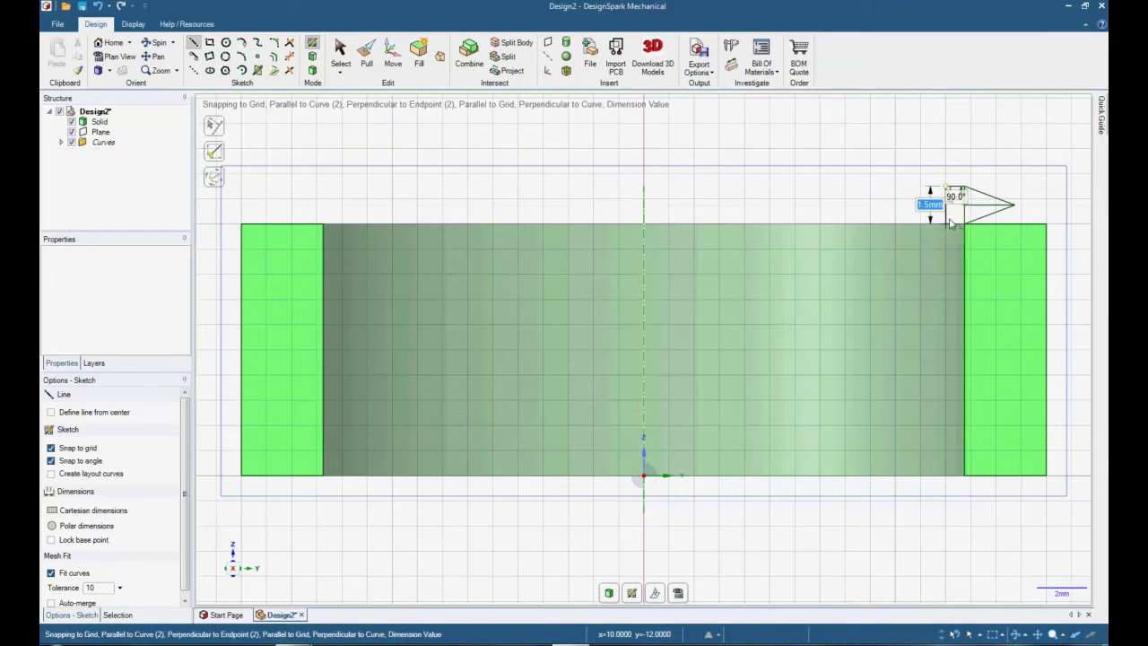
{"action": "left_click", "coordinate": [947, 224]}
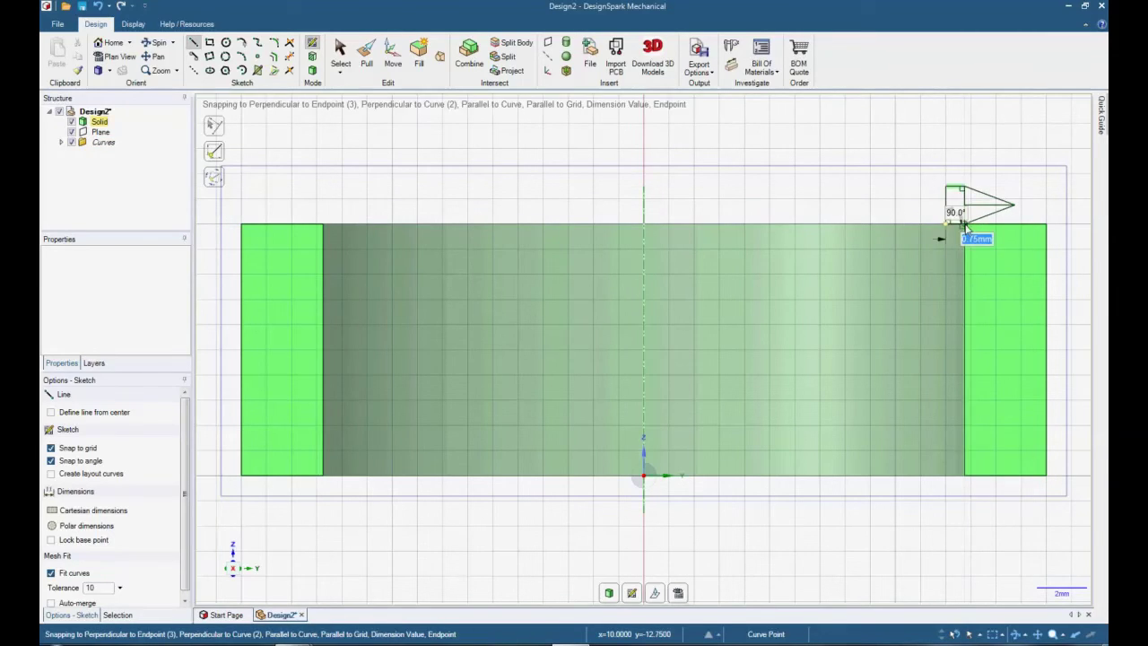
{"action": "left_click", "coordinate": [964, 223]}
{"action": "left_click", "coordinate": [1014, 206]}
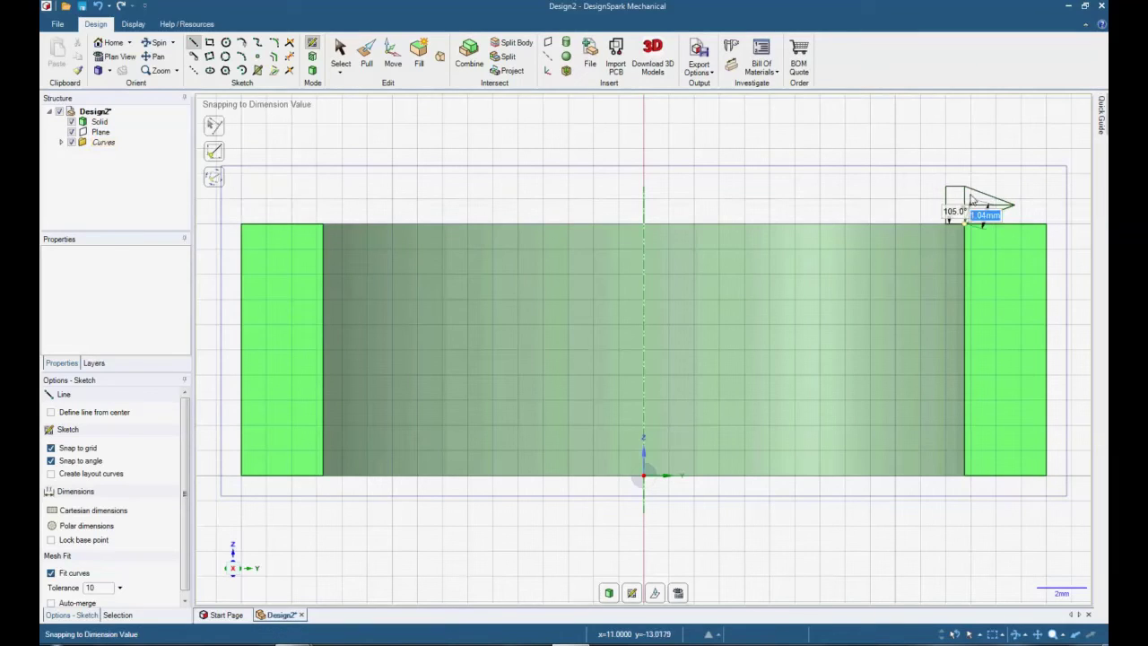
{"action": "left_click", "coordinate": [946, 186]}
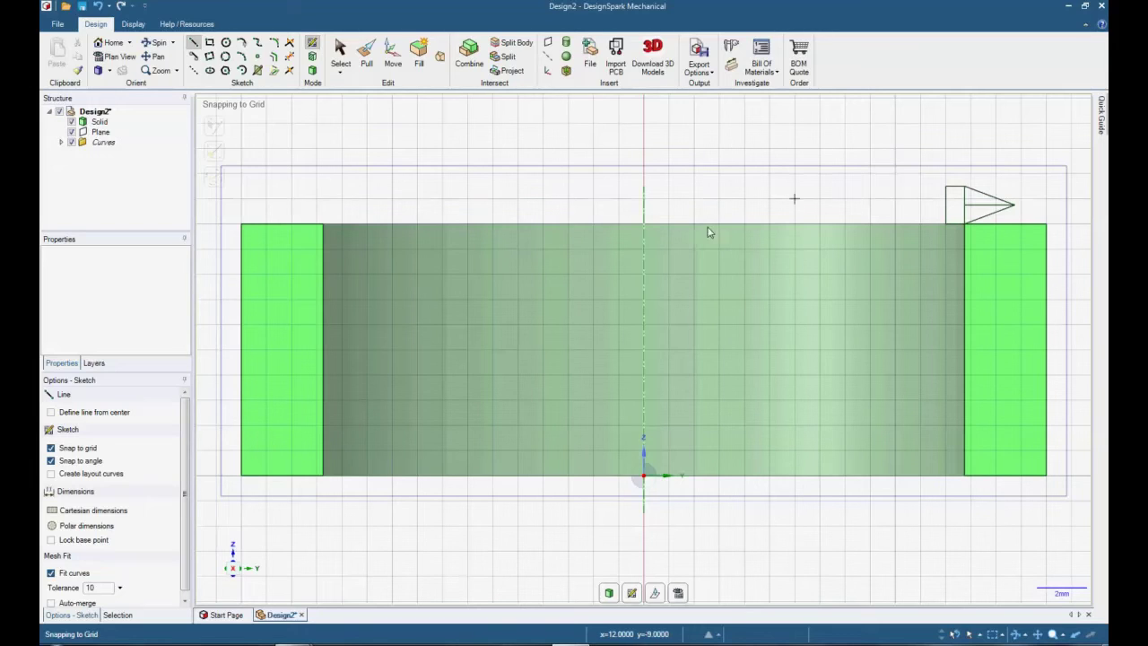
{"action": "left_click", "coordinate": [291, 58]}
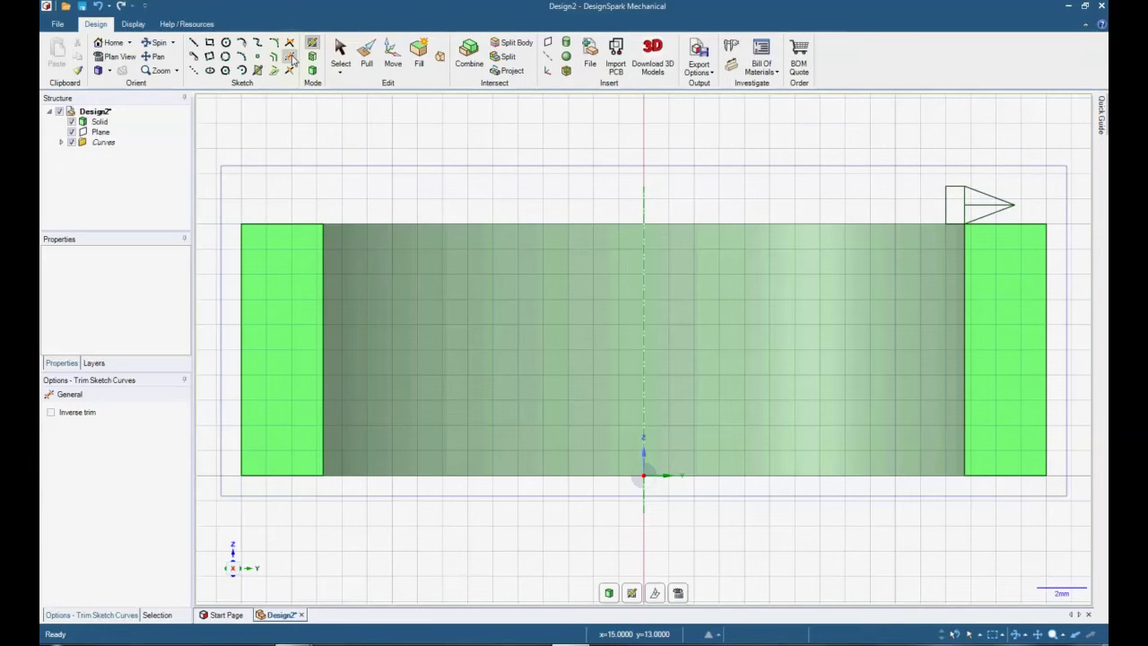
Trim away the vertical divider between the square and triangle in the thread sketch
{"action": "left_click", "coordinate": [964, 204]}
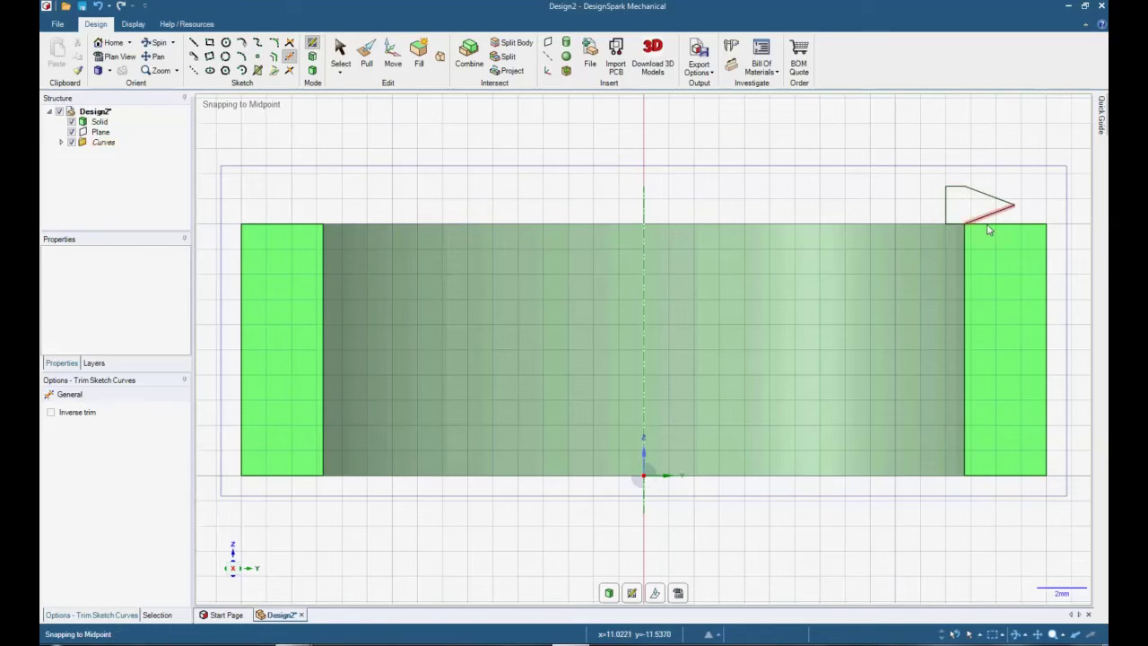
{"action": "left_click", "coordinate": [368, 51]}
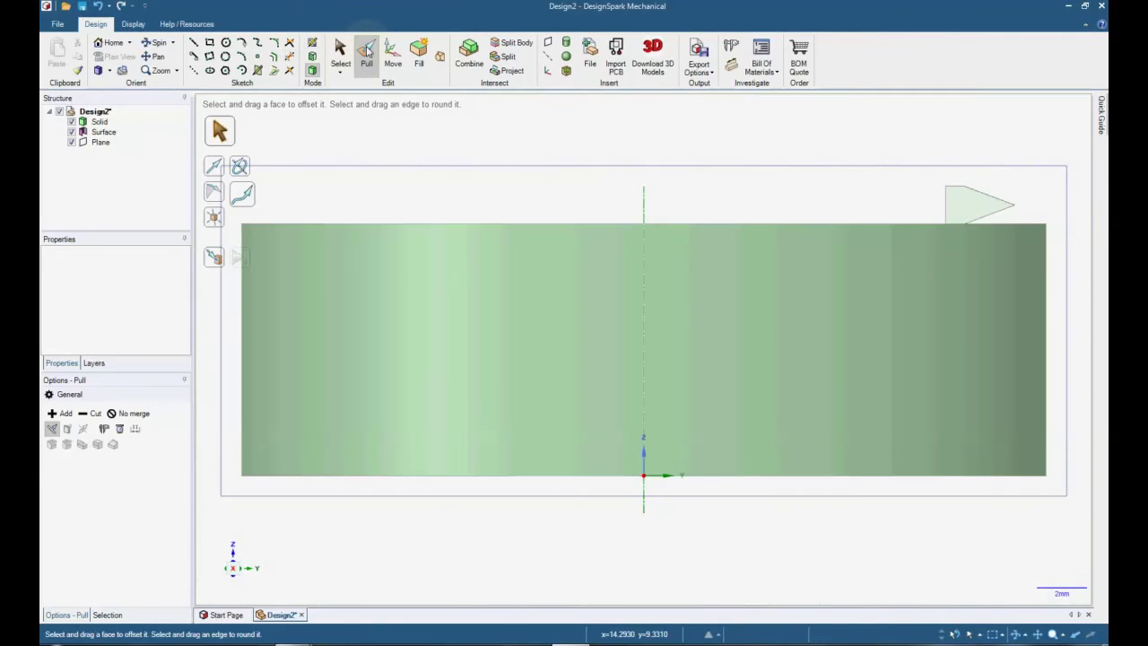
Select the arrow face and set Pull to a right-handed helical revolve cut about the vertical axis
{"action": "left_click", "coordinate": [966, 209]}
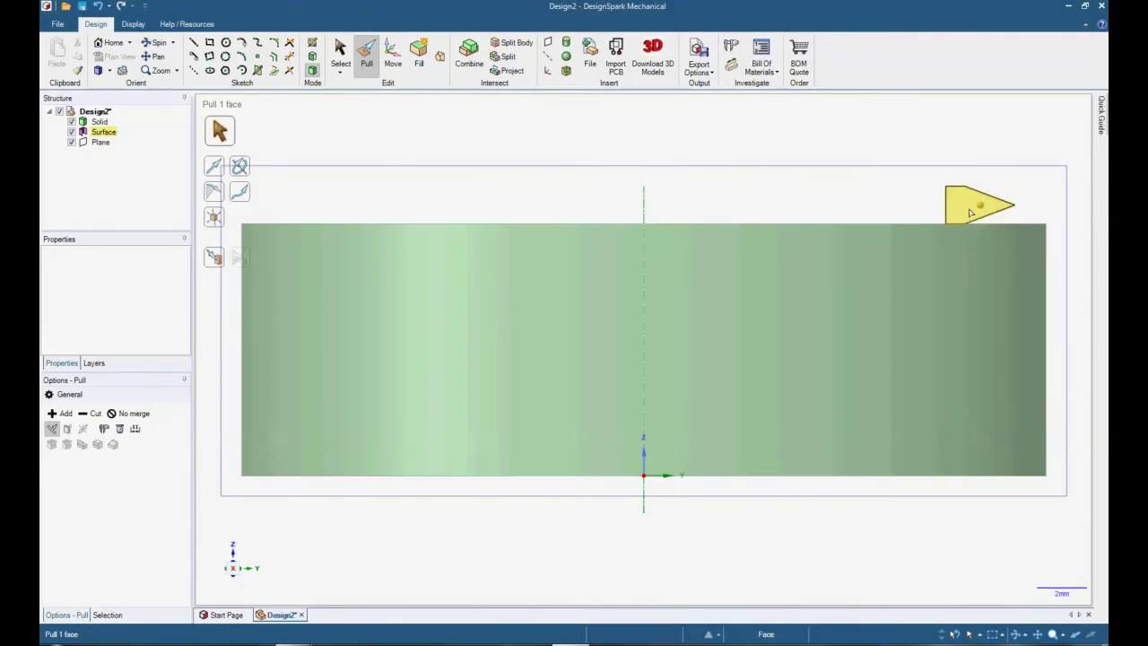
{"action": "left_click", "coordinate": [967, 209]}
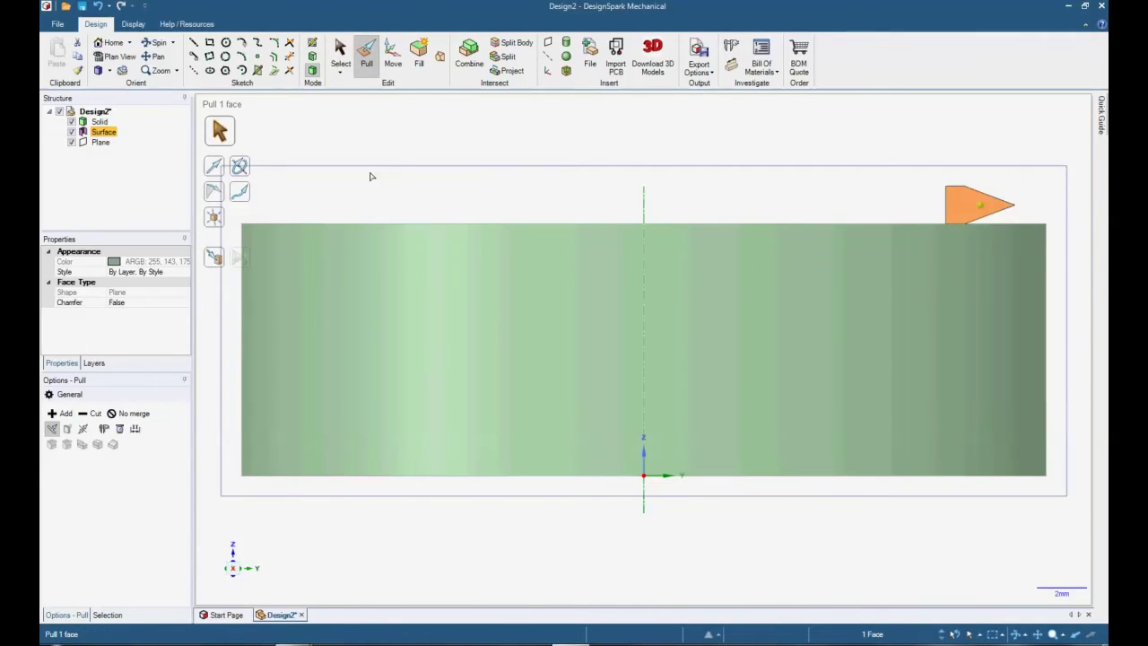
{"action": "left_click", "coordinate": [242, 168]}
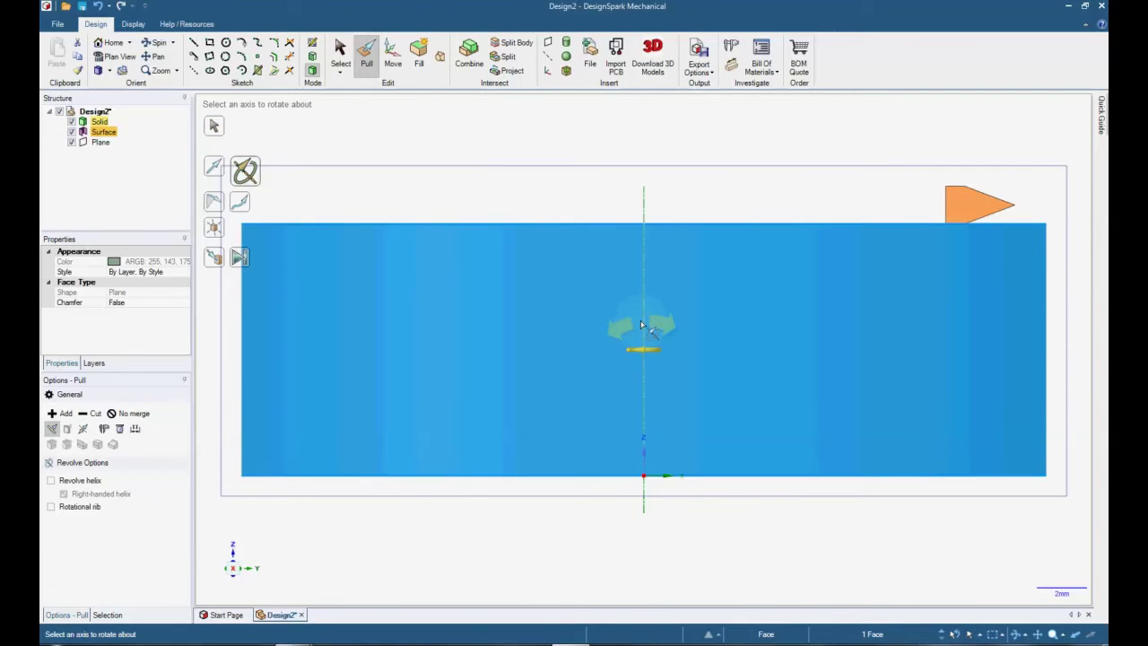
{"action": "left_click", "coordinate": [641, 325]}
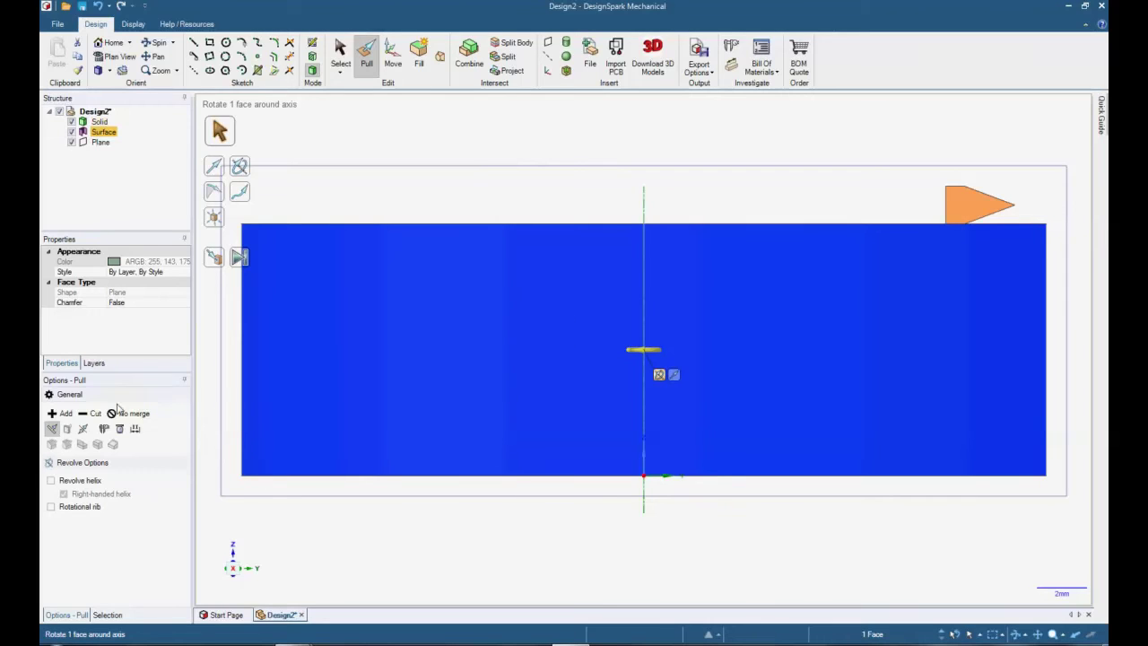
{"action": "left_click", "coordinate": [92, 414]}
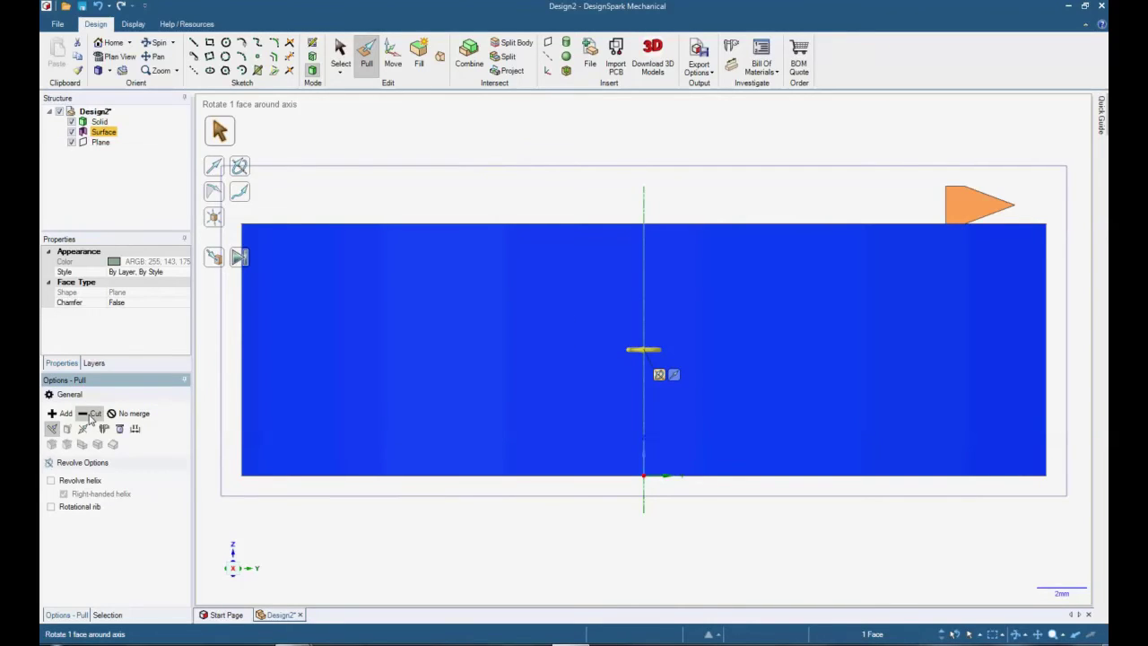
{"action": "left_click", "coordinate": [51, 482]}
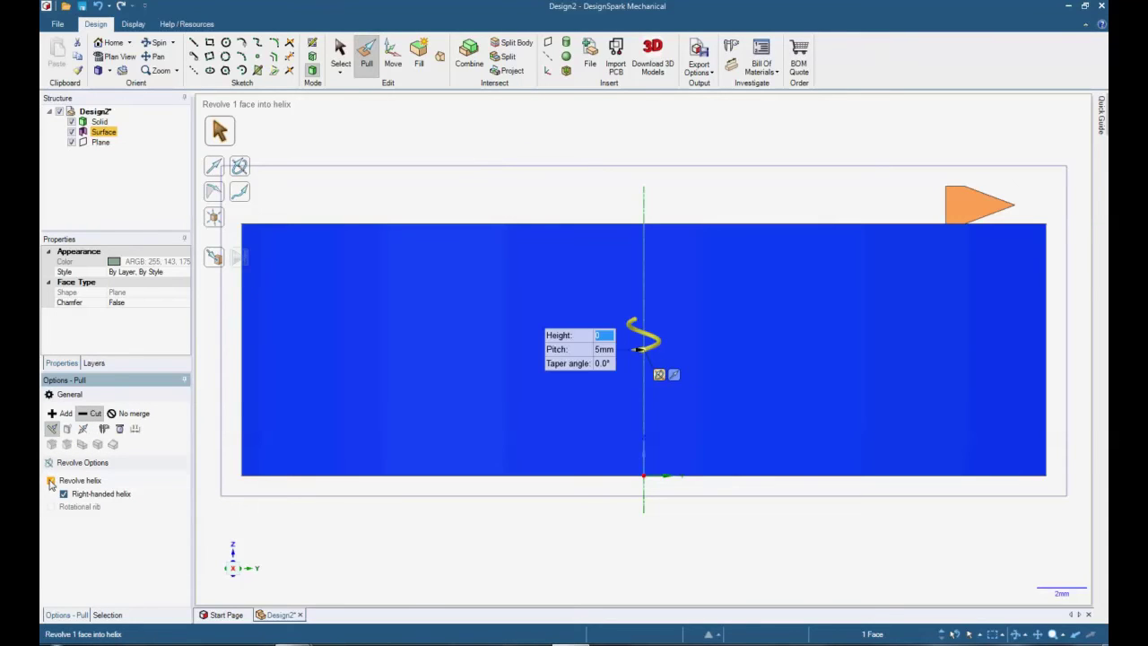
Set the helix pitch to 2.7 mm and height to -12 to cut the internal thread
{"action": "left_click", "coordinate": [604, 356]}
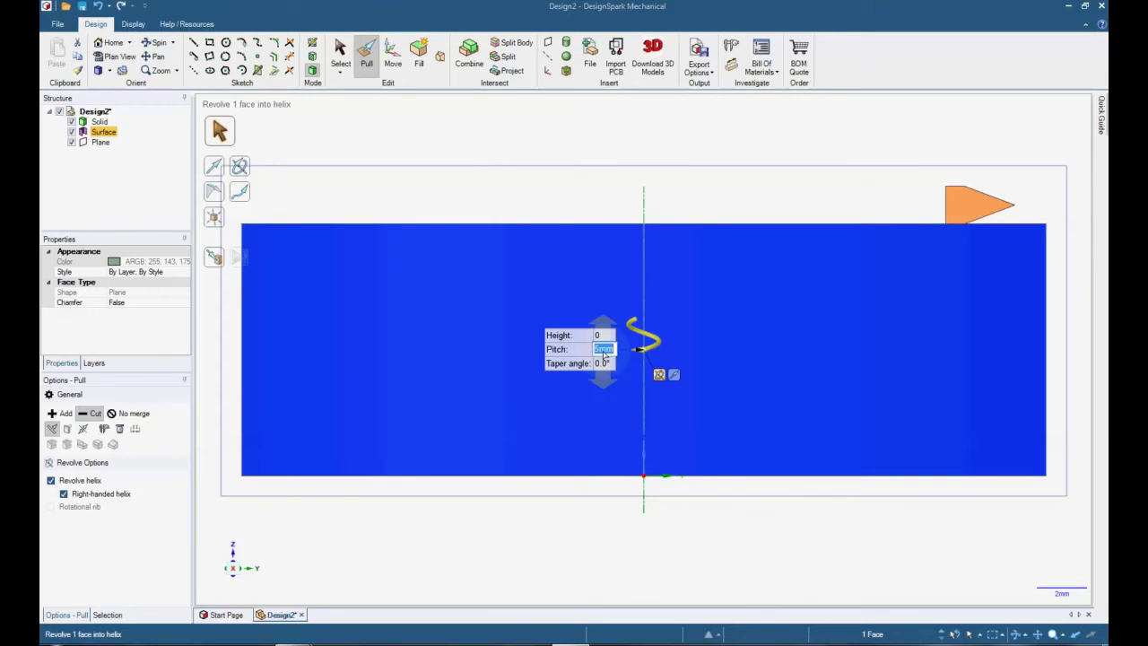
{"action": "type", "text": "2"}
{"action": "type", "text": ".7"}
{"action": "key", "text": "Return"}
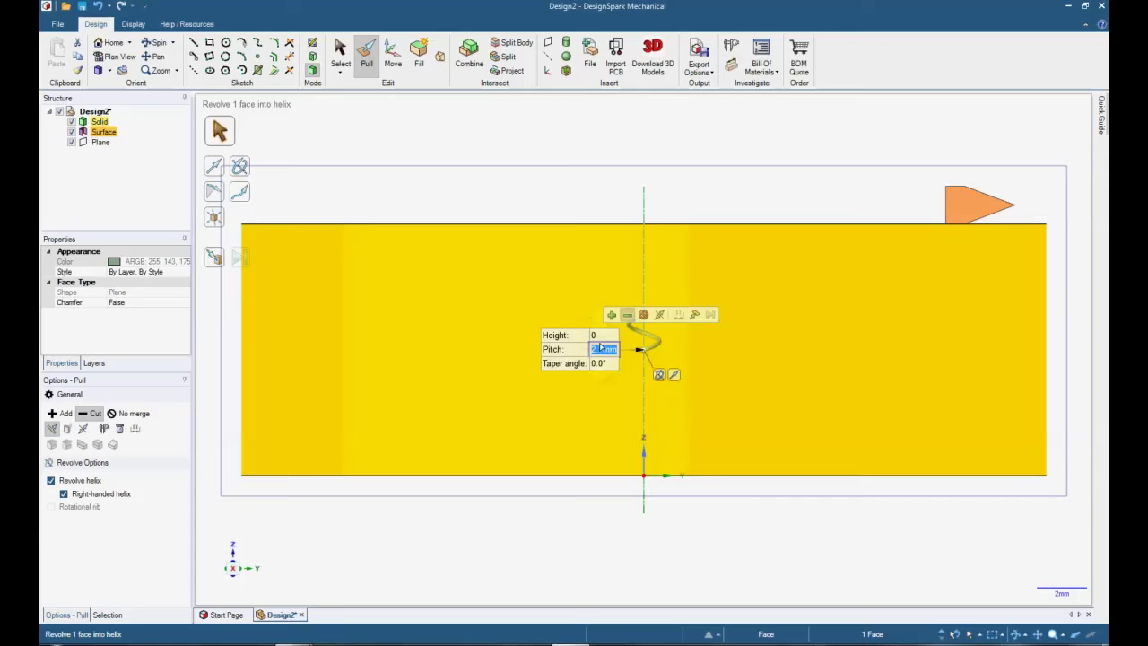
{"action": "left_click", "coordinate": [601, 337]}
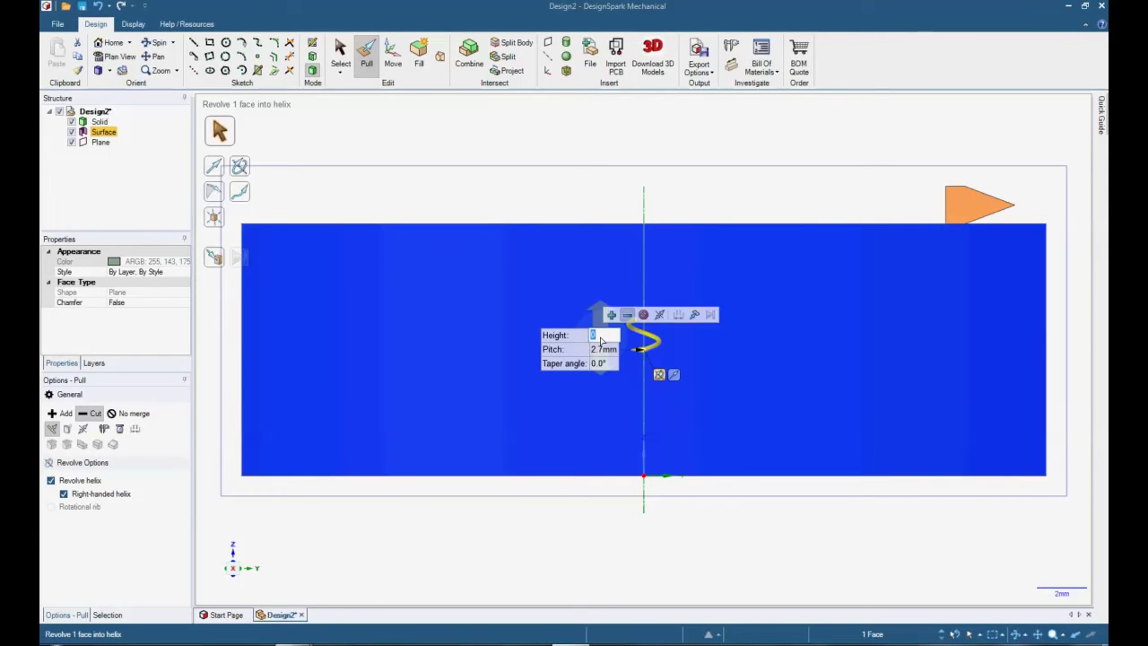
{"action": "type", "text": "-"}
{"action": "type", "text": "12"}
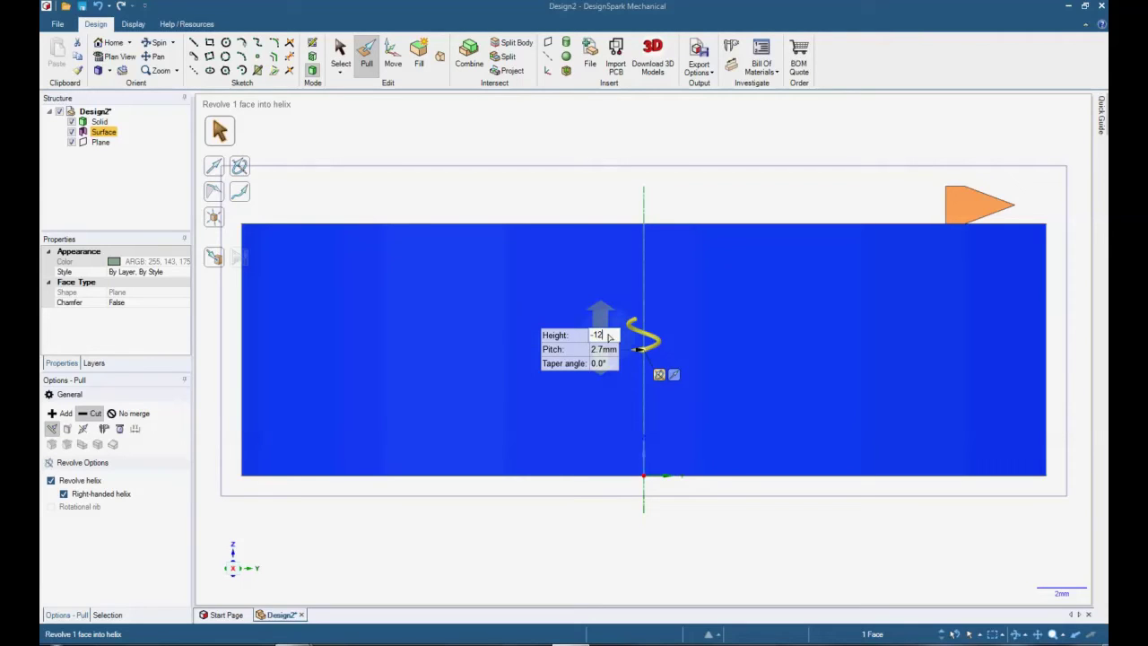
{"action": "key", "text": "Return"}
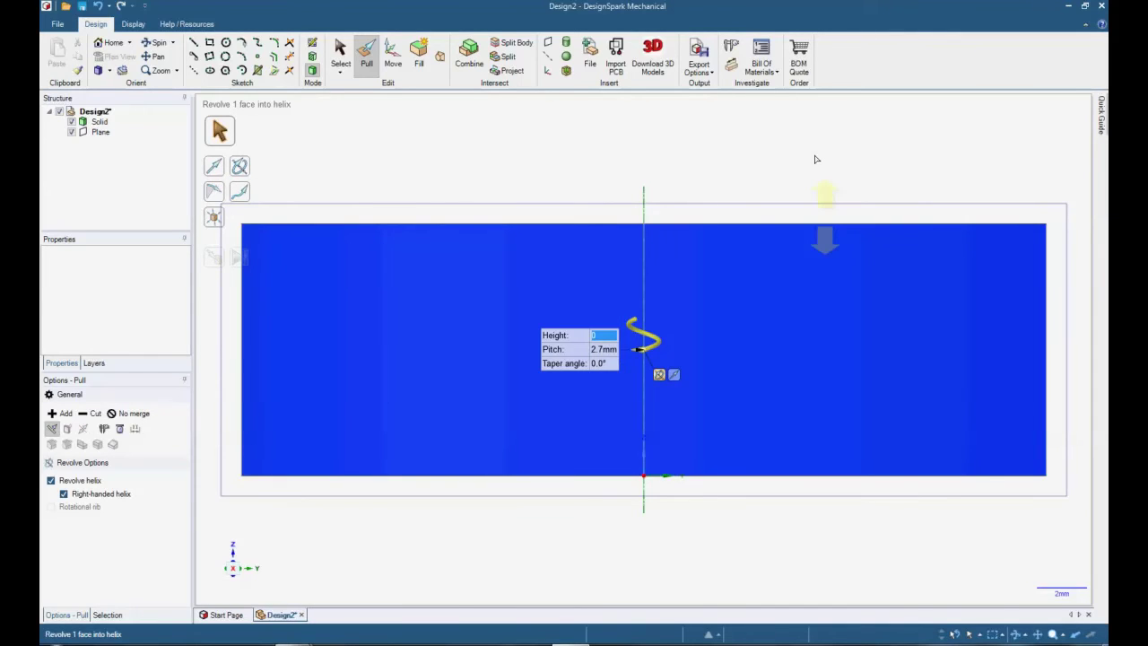
{"action": "left_click", "coordinate": [815, 158]}
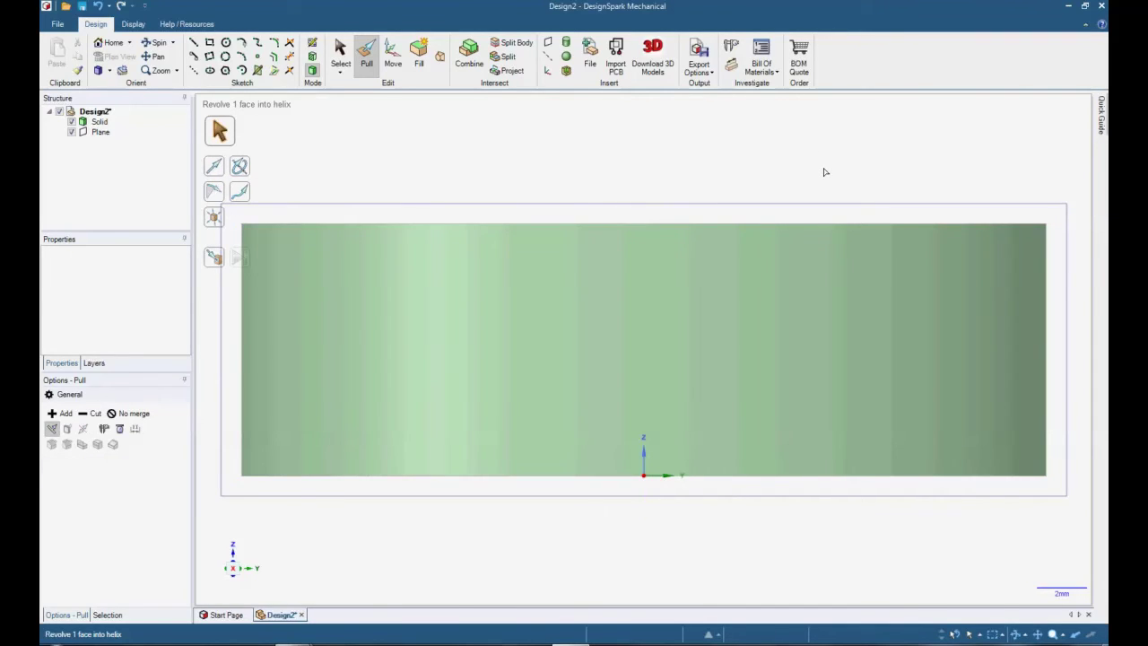
{"action": "key", "text": "h"}
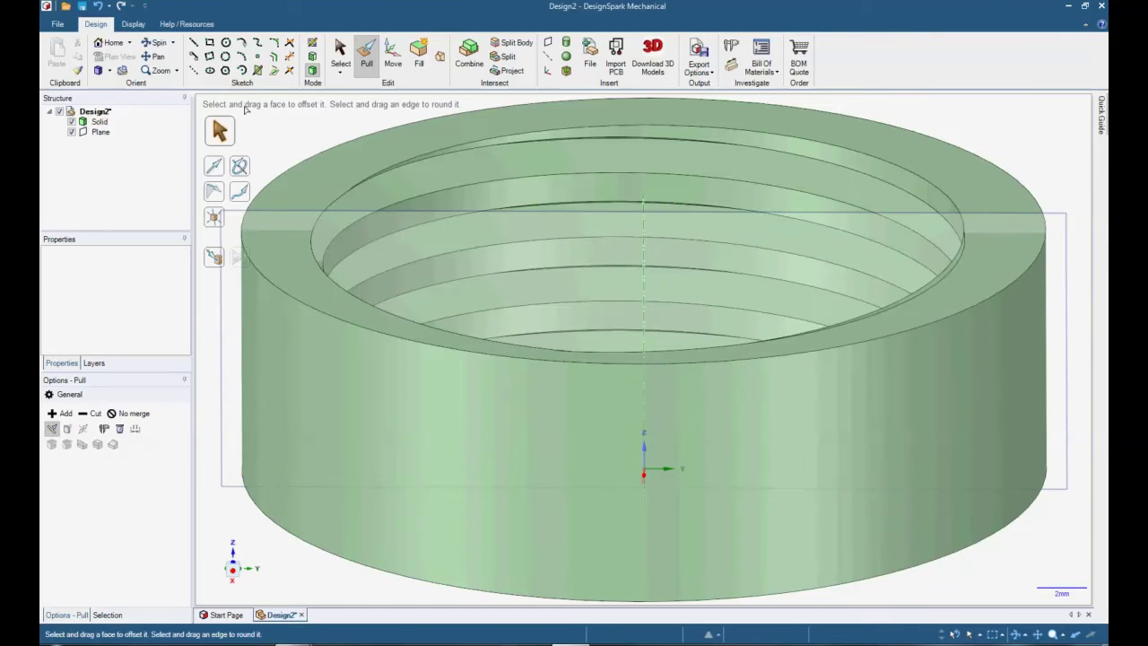
Return to the Home view, then select the datum plane and delete it
{"action": "left_click", "coordinate": [103, 44]}
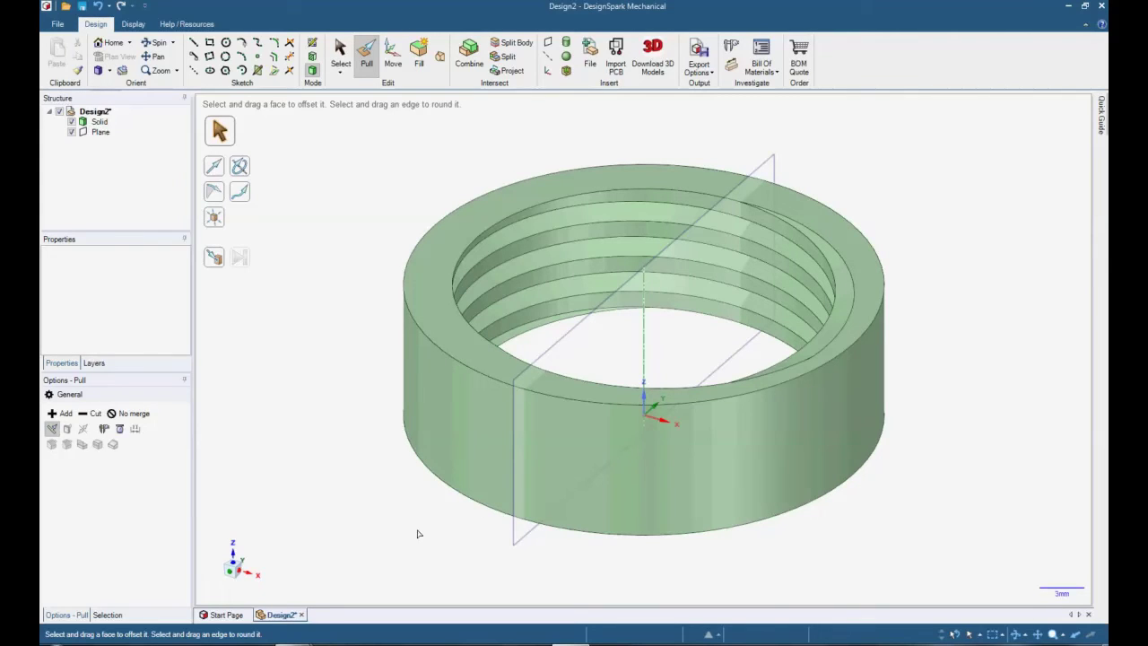
{"action": "left_click", "coordinate": [514, 543]}
{"action": "left_click", "coordinate": [513, 536]}
{"action": "left_click", "coordinate": [514, 542]}
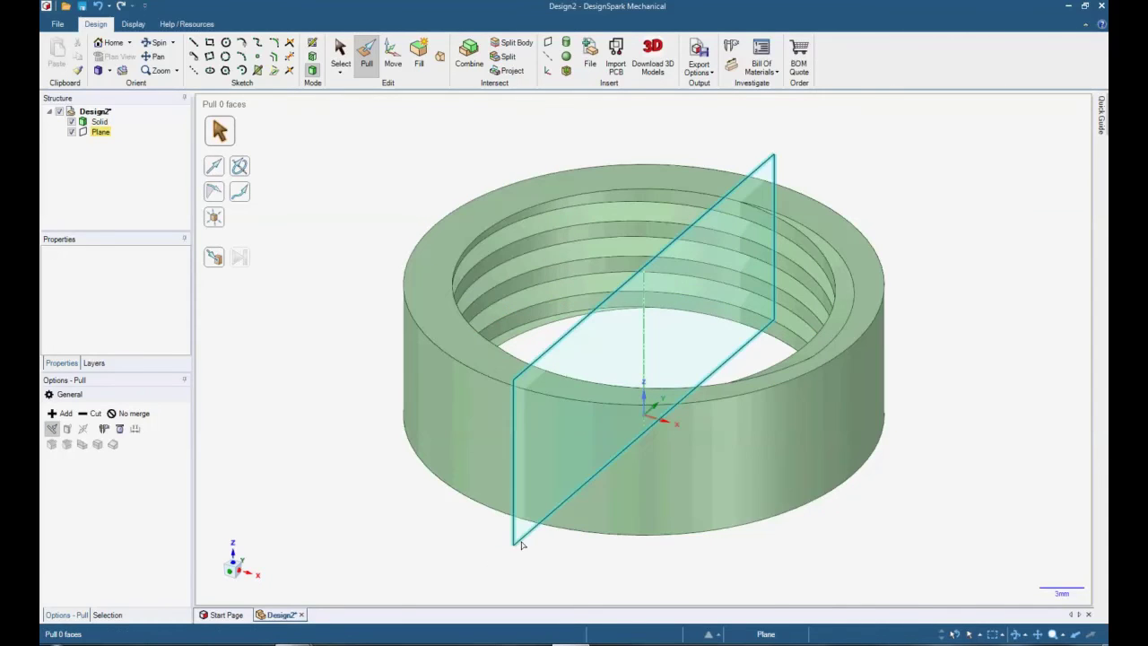
{"action": "left_click", "coordinate": [515, 543]}
{"action": "left_click", "coordinate": [515, 543]}
{"action": "left_click", "coordinate": [516, 543]}
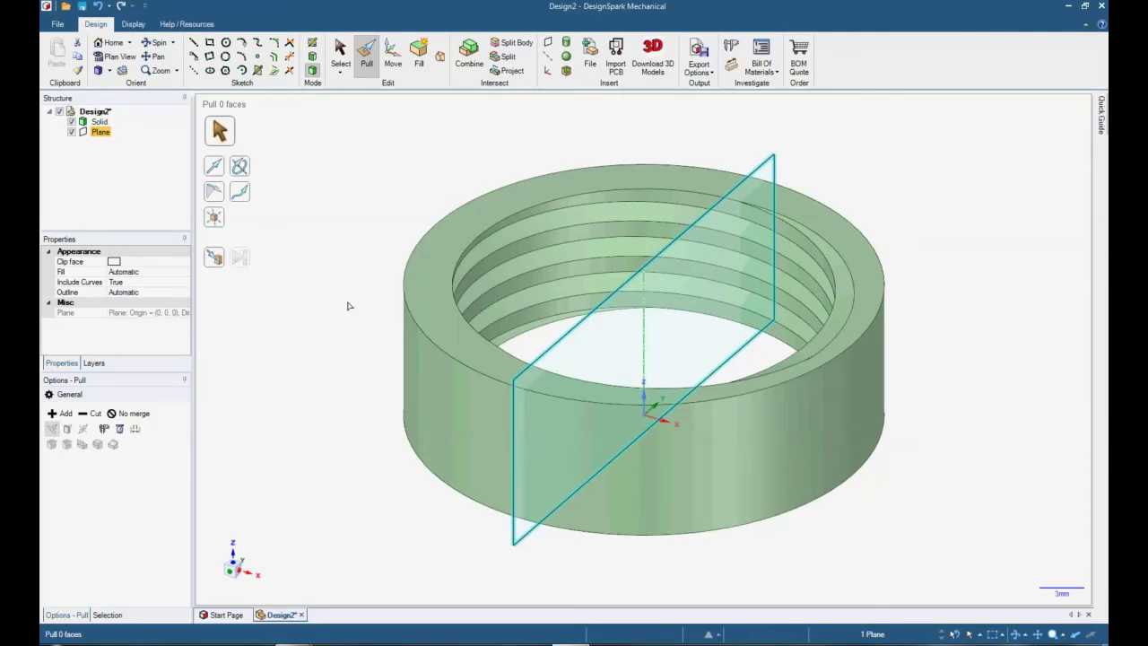
{"action": "key", "text": "Delete"}
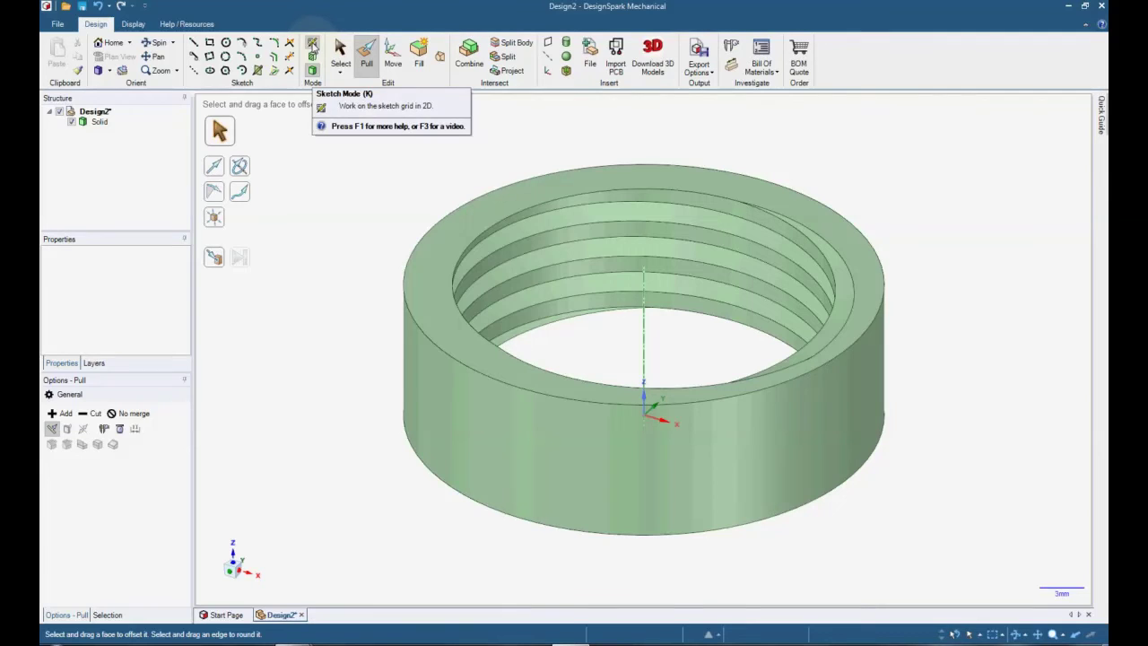
Start a polygon sketch in Plan View on the selected threaded ring
{"action": "left_click", "coordinate": [312, 45]}
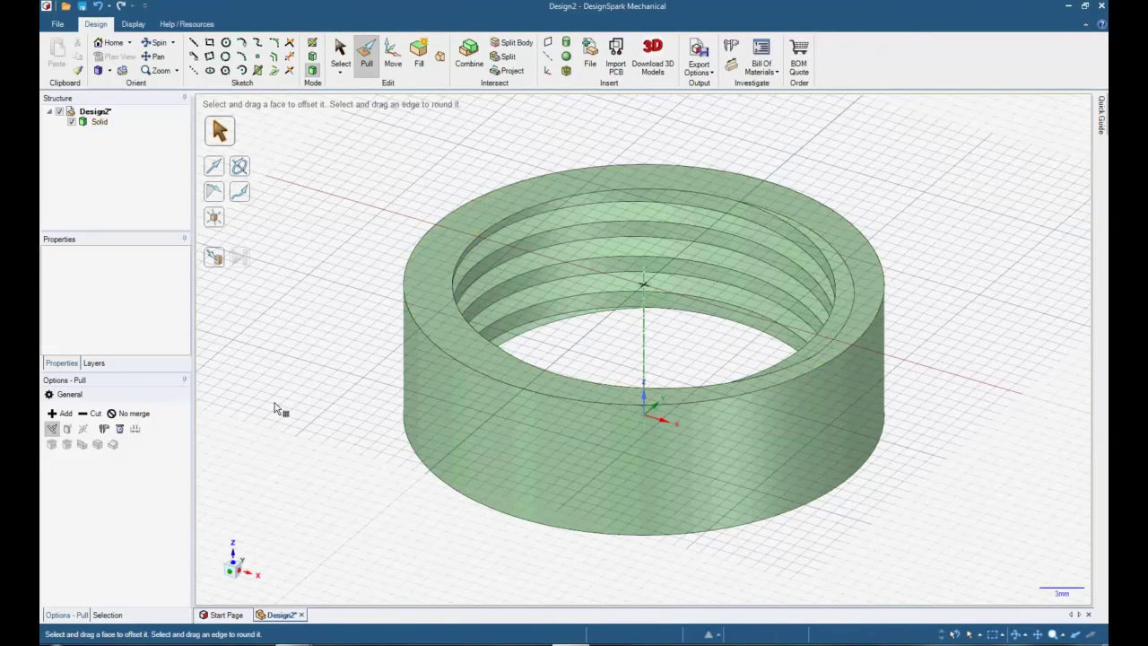
{"action": "middle_click_drag", "start_coordinate": [336, 391], "coordinate": [367, 376]}
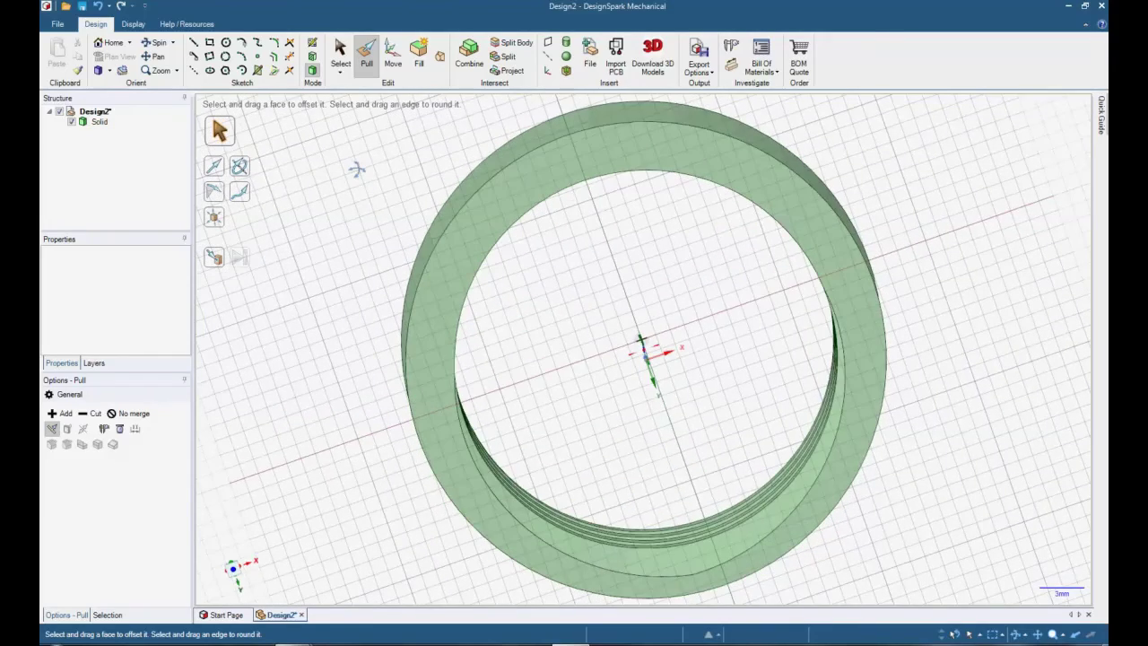
{"action": "triple_click", "coordinate": [469, 248]}
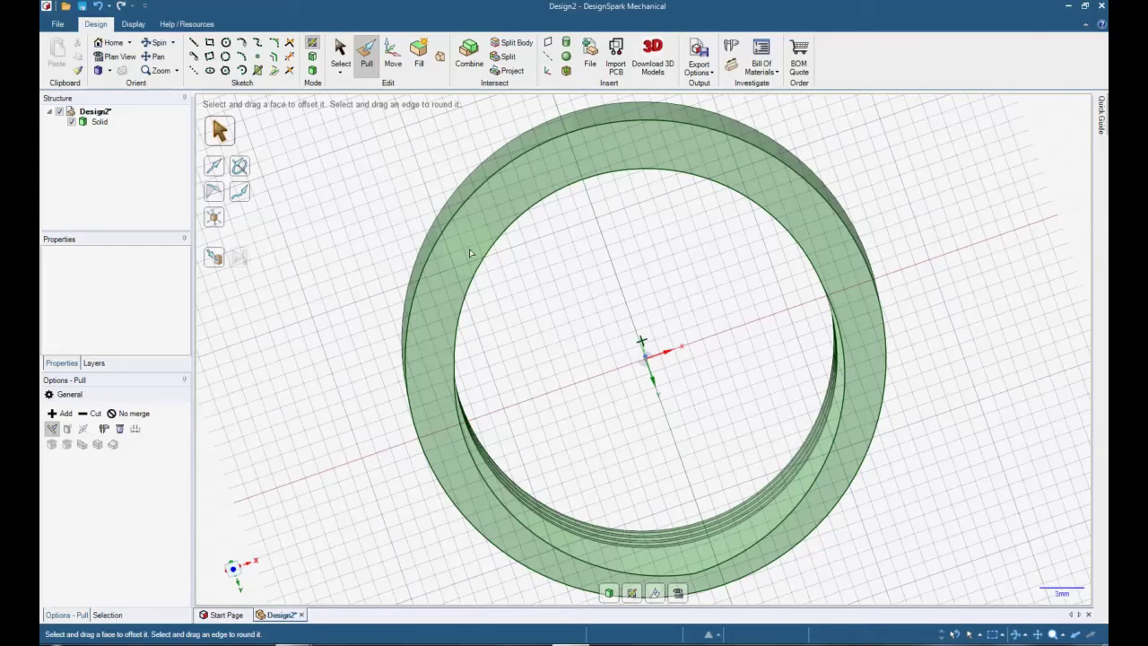
{"action": "left_click", "coordinate": [101, 57]}
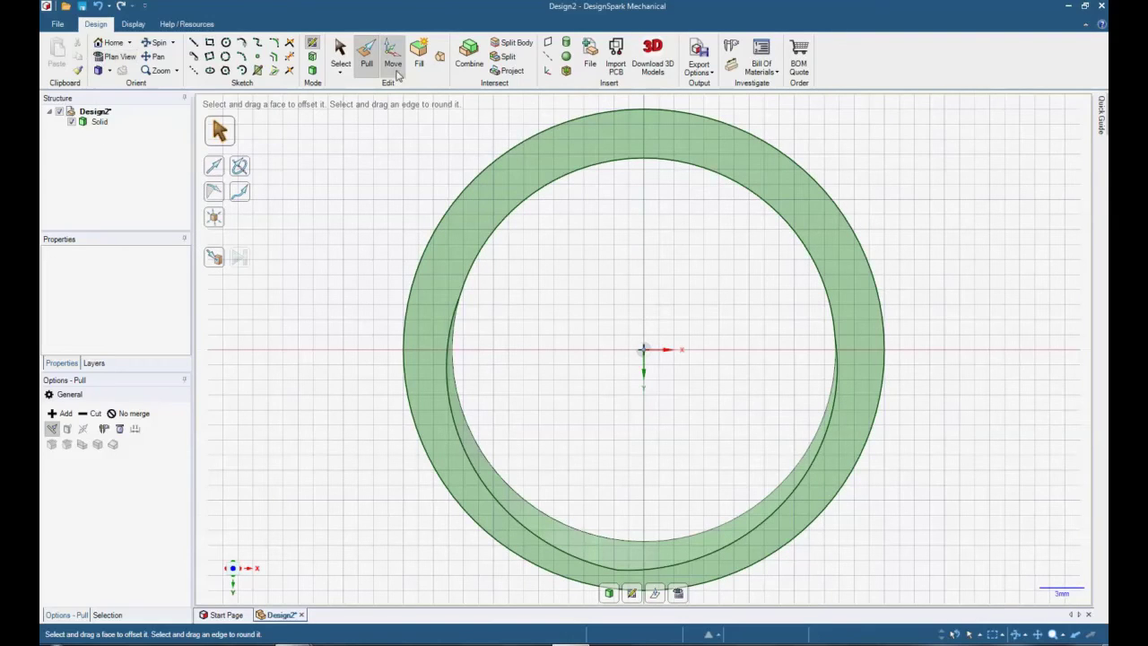
{"action": "left_click", "coordinate": [225, 70]}
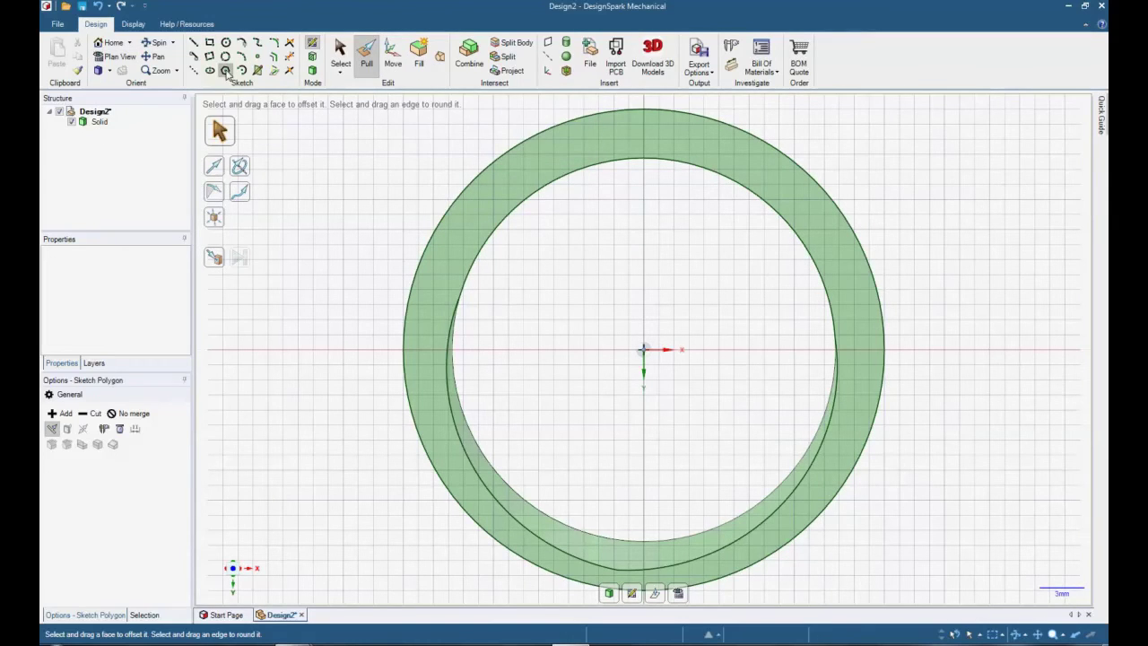
Draw a 12-sided, 34 mm polygon centred on the ring, then return to the Home view
{"action": "left_click", "coordinate": [643, 350]}
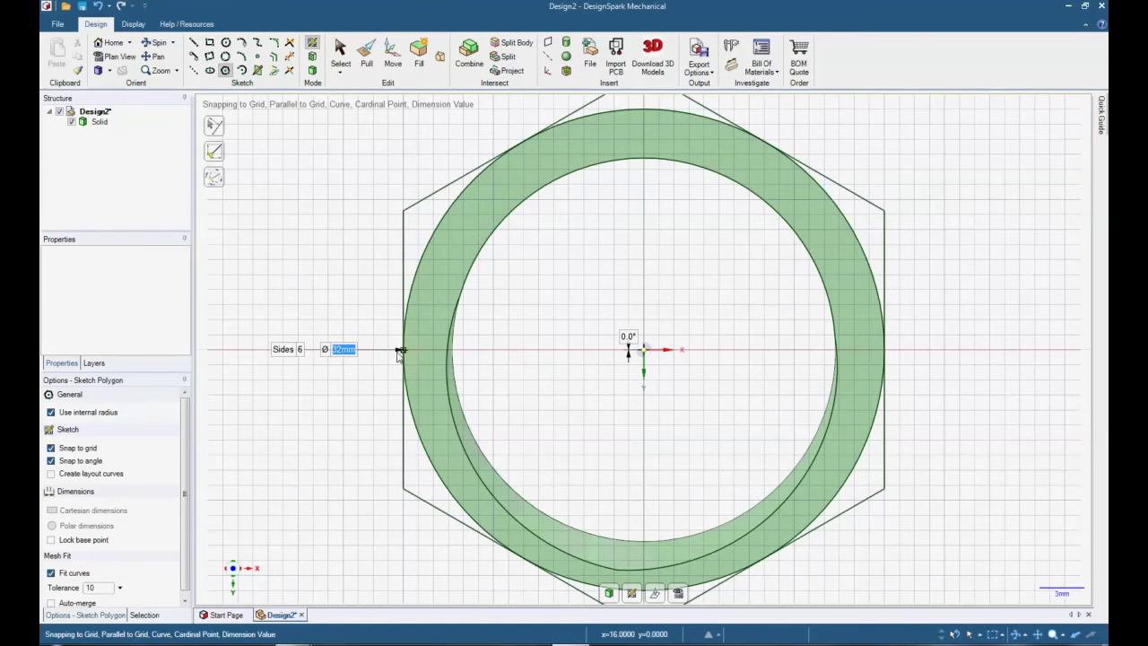
{"action": "key", "text": "Tab"}
{"action": "key", "text": "Tab"}
{"action": "type", "text": "12"}
{"action": "key", "text": "shift+Left"}
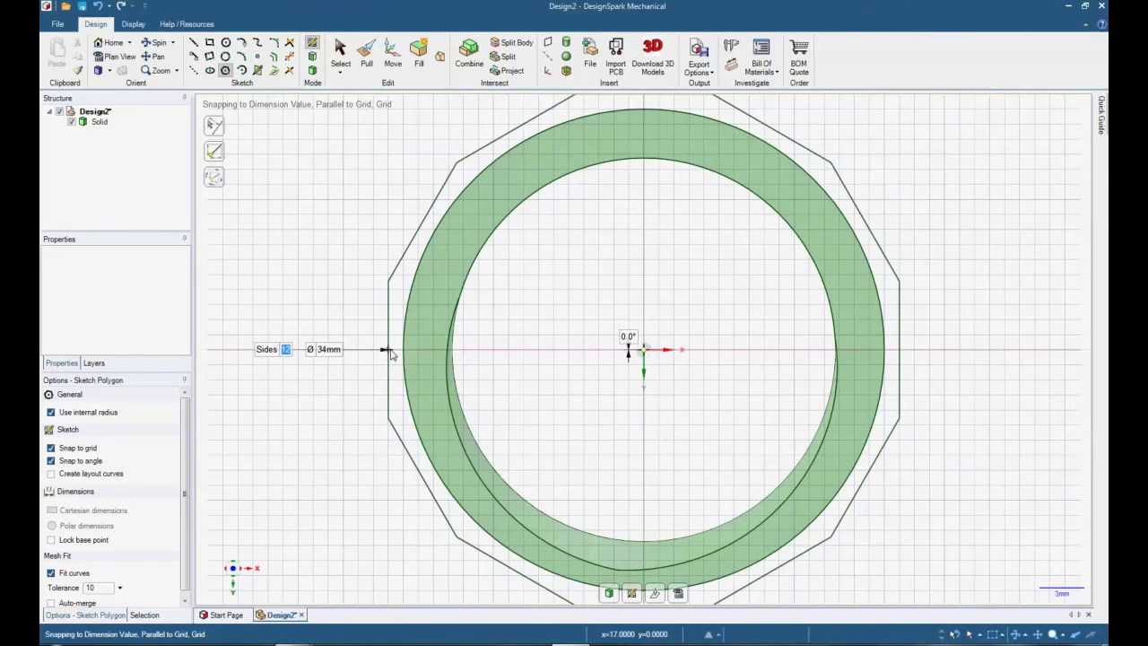
{"action": "left_click", "coordinate": [388, 350]}
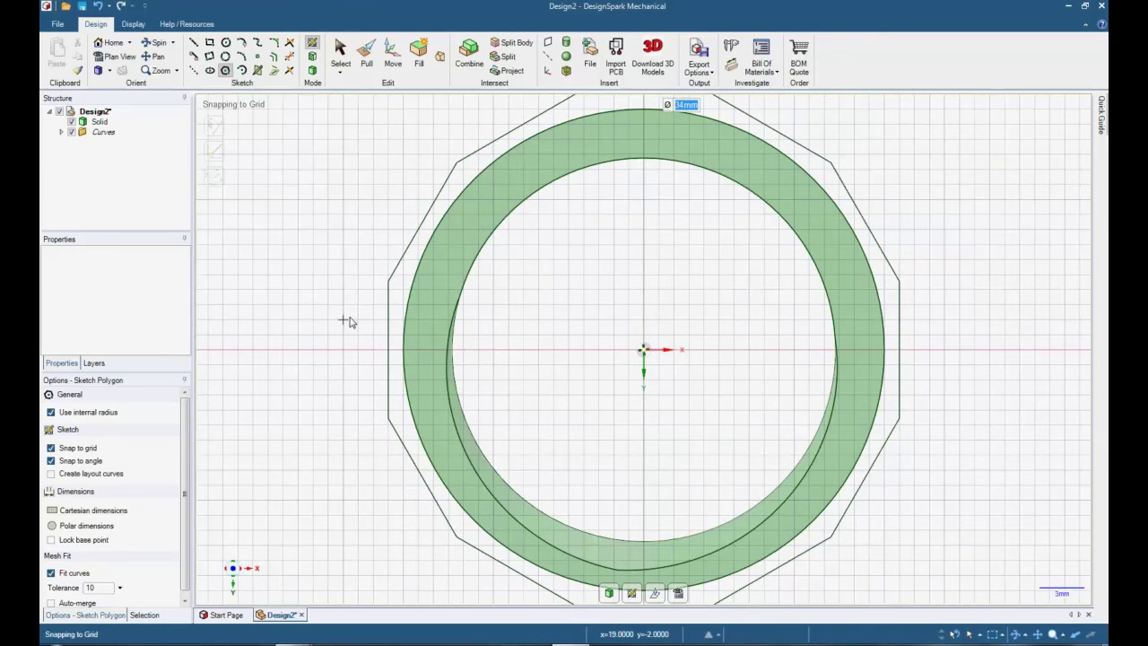
{"action": "left_click", "coordinate": [101, 43]}
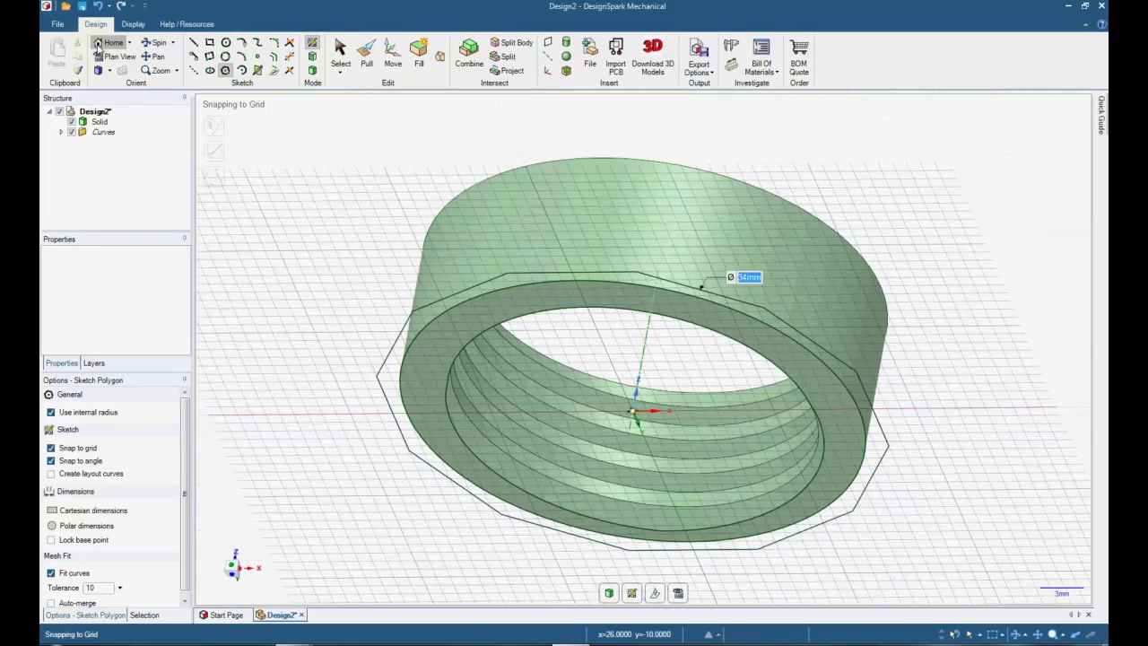
{"action": "left_click", "coordinate": [369, 62]}
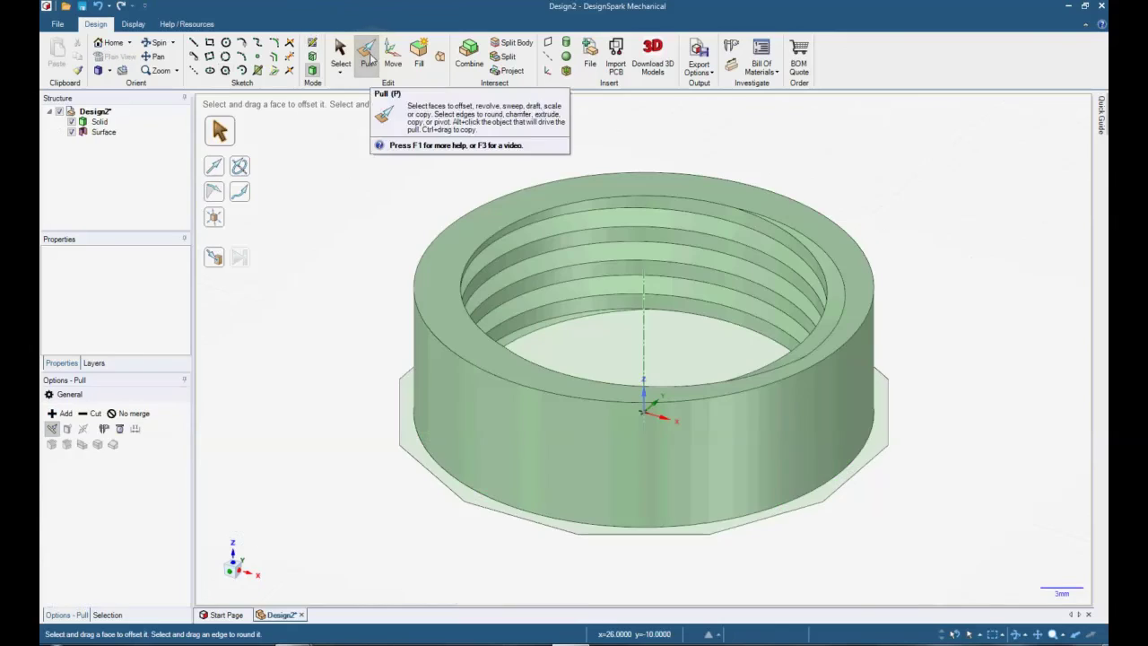
Pull the 12-sided polygon face Up To the ring's top face to form the nut outline
{"action": "left_click", "coordinate": [408, 439]}
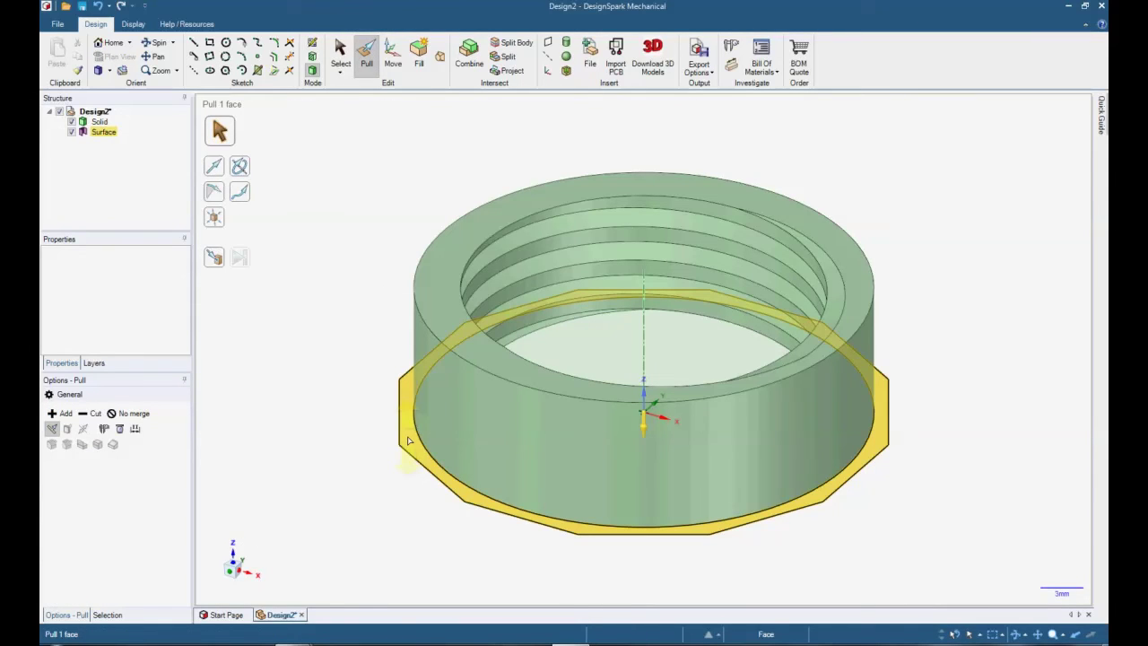
{"action": "left_click", "coordinate": [264, 259]}
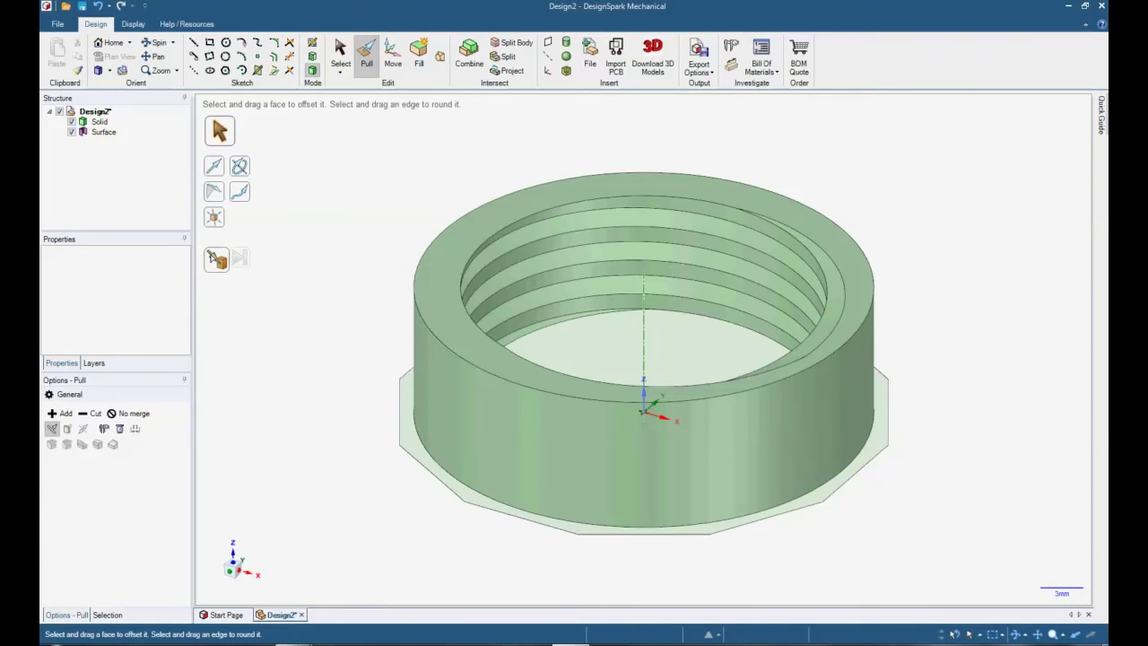
{"action": "left_click", "coordinate": [408, 442]}
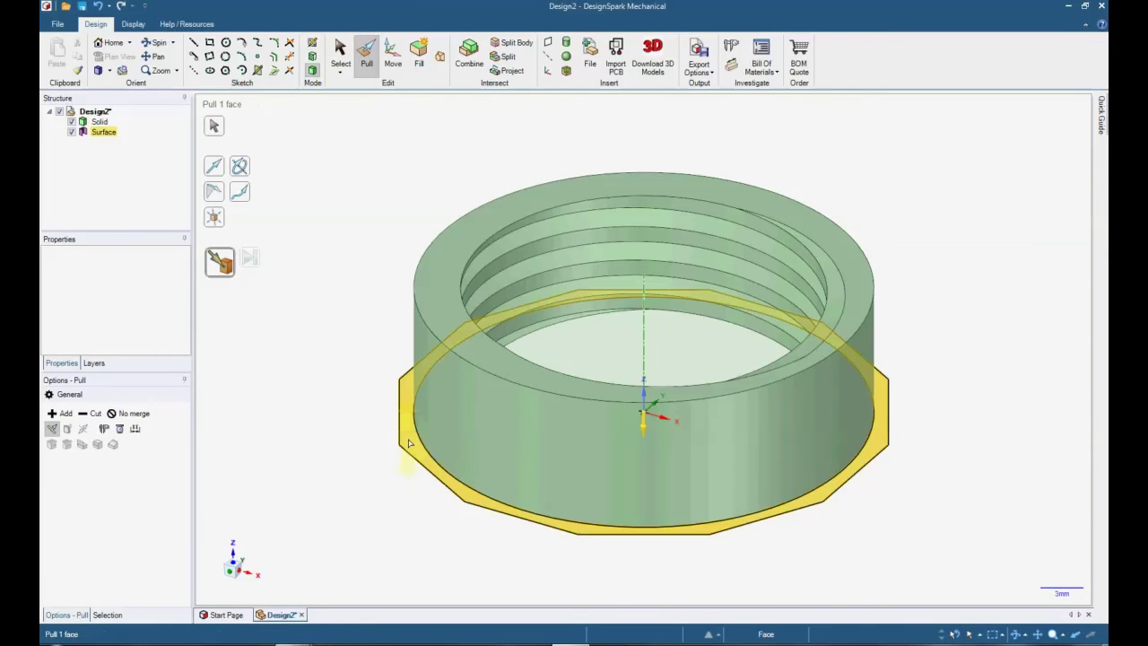
{"action": "key", "text": "u"}
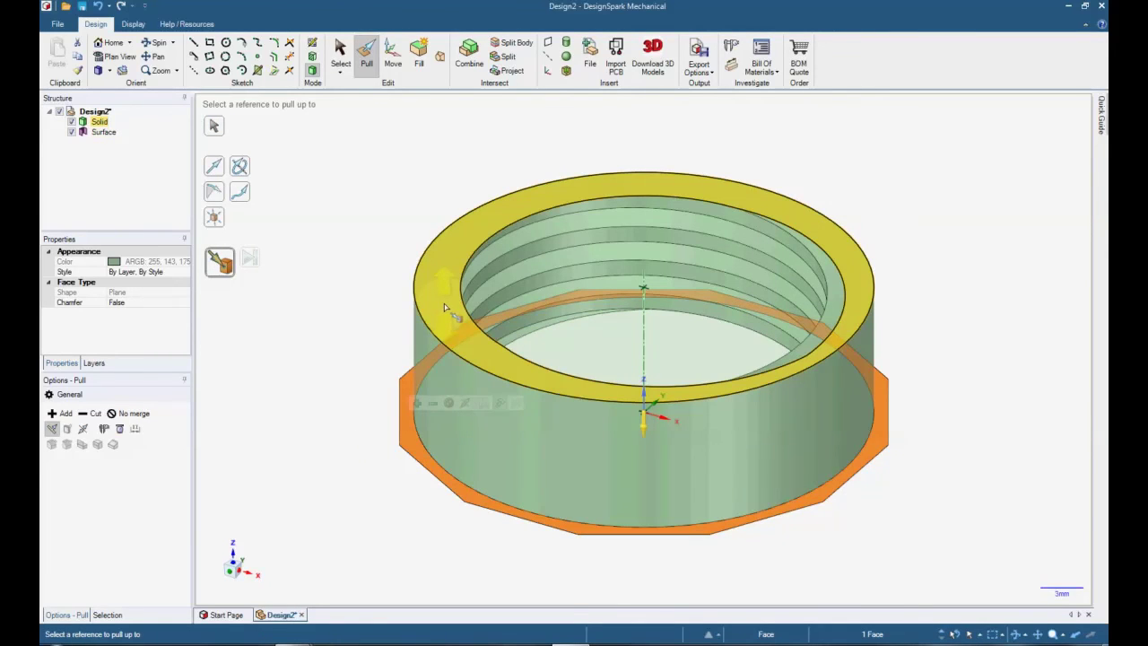
{"action": "left_click", "coordinate": [443, 308]}
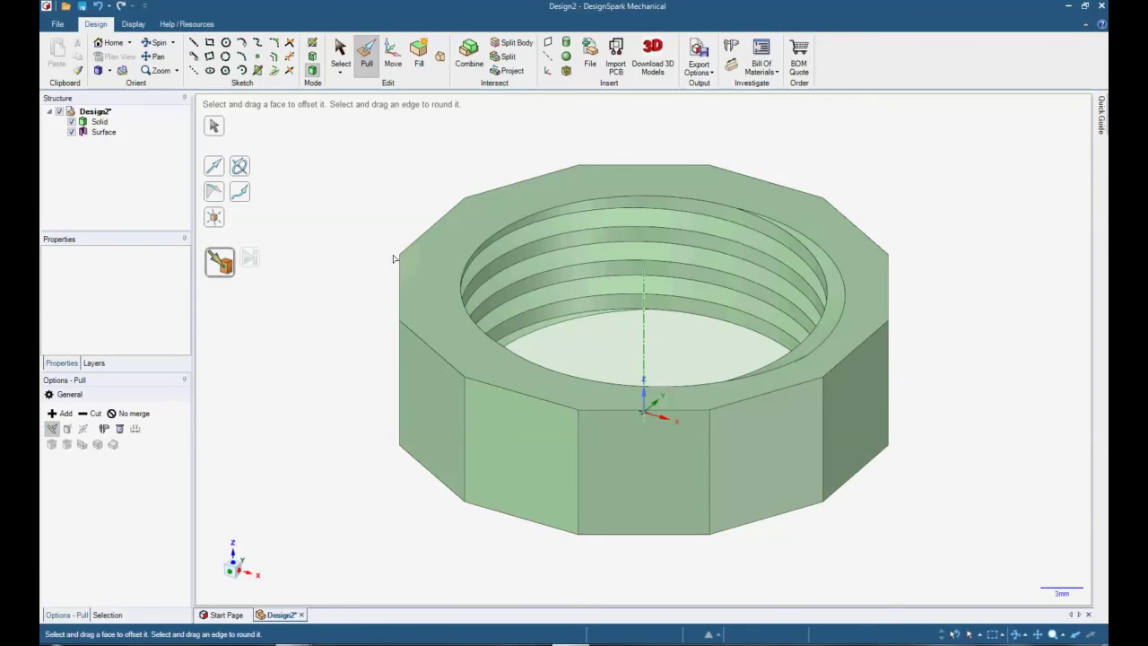
{"action": "left_click", "coordinate": [499, 508]}
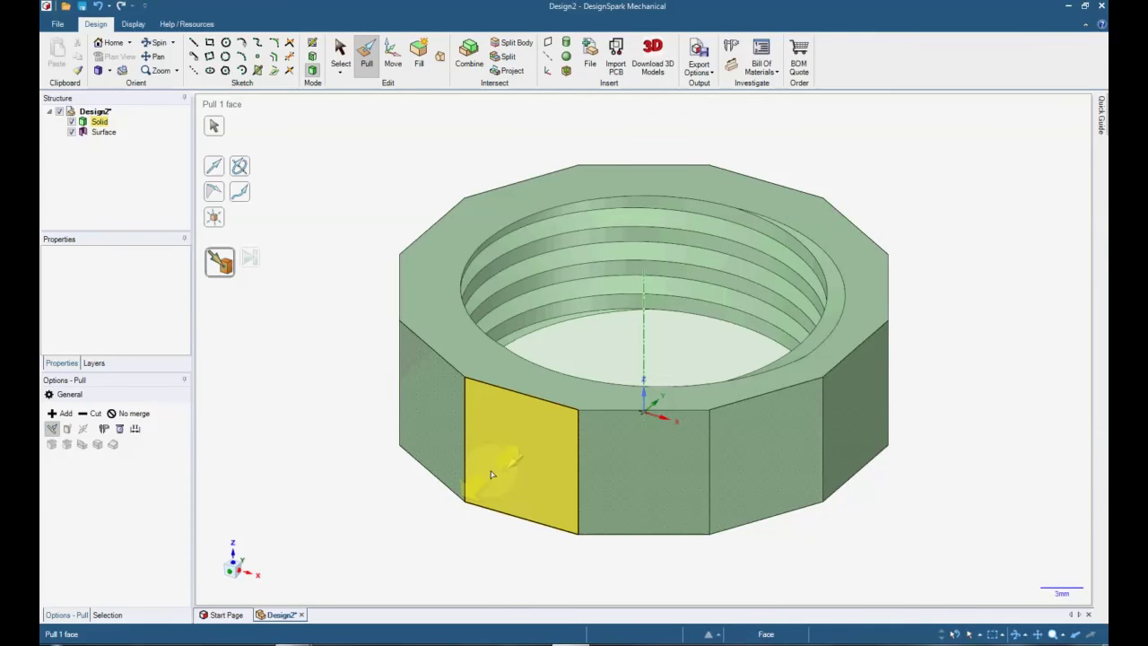
{"action": "left_click", "coordinate": [618, 347]}
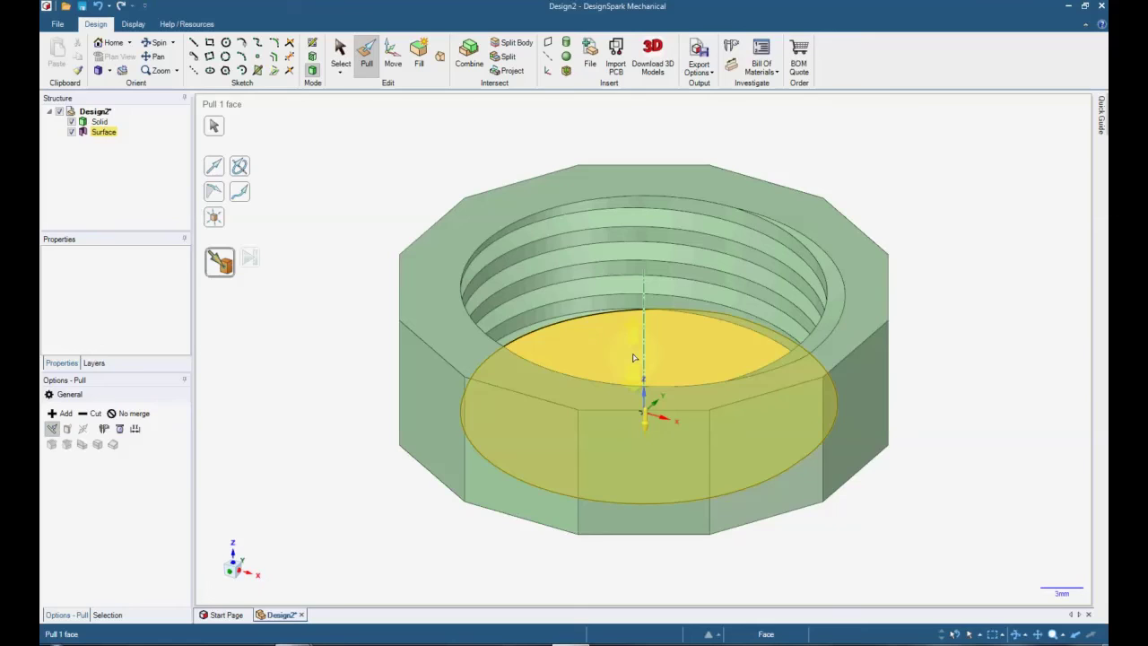
Orbit to the underside, regenerate the bore's disc surface through Sketch mode, and select it with Pull
{"action": "left_click", "coordinate": [224, 451]}
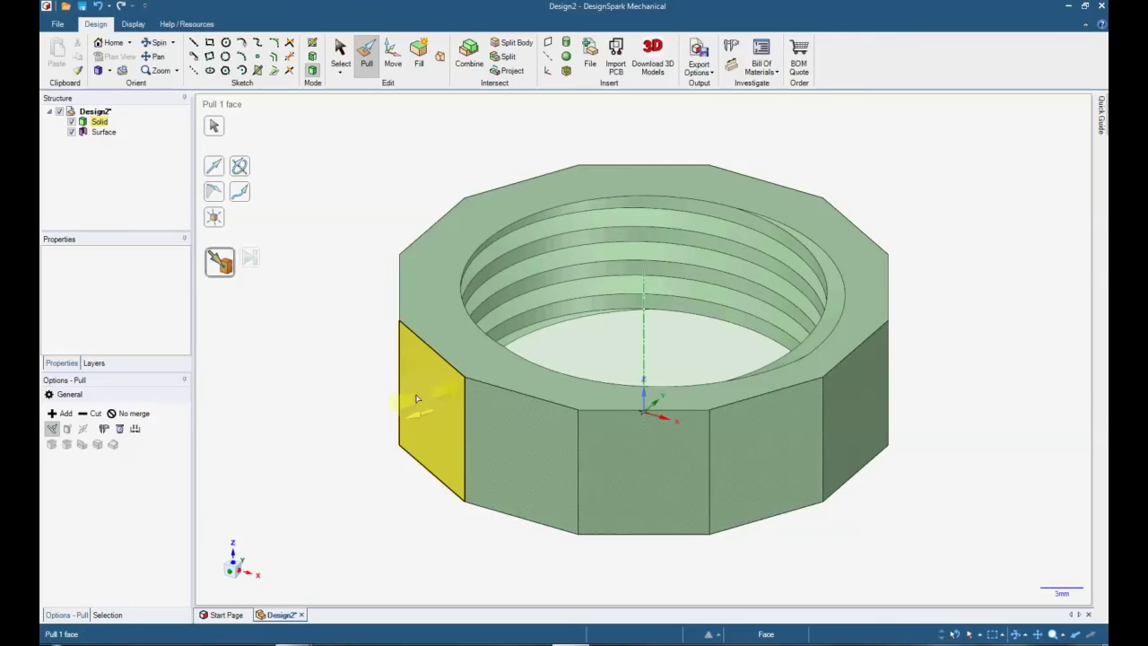
{"action": "middle_click_drag", "start_coordinate": [368, 440], "coordinate": [349, 209]}
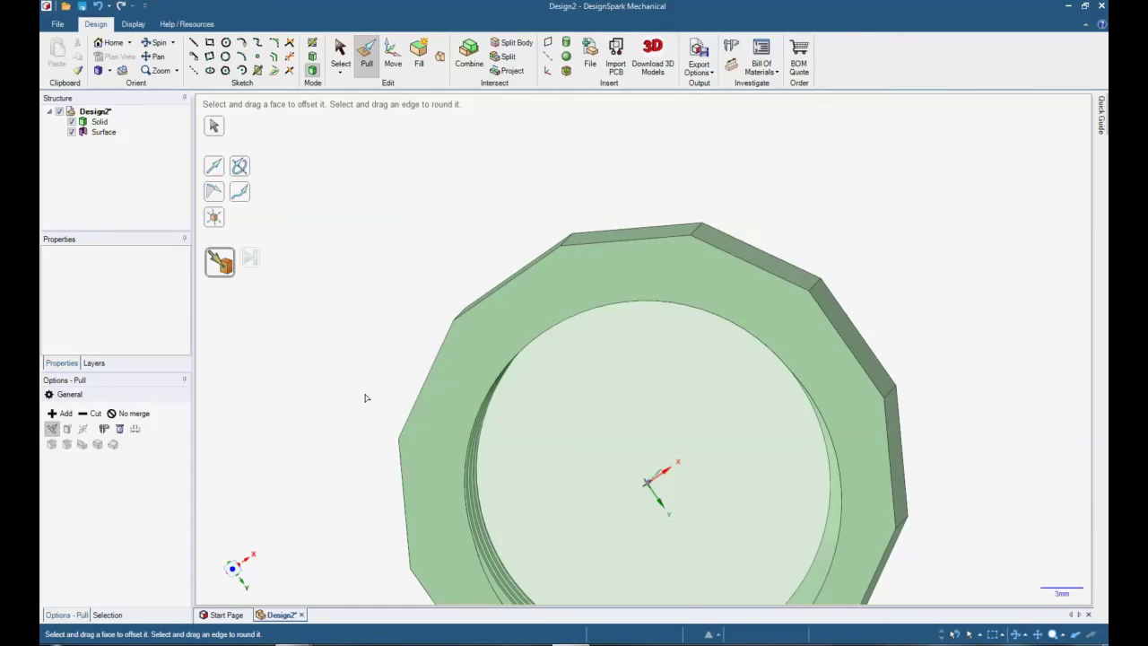
{"action": "middle_click_drag", "start_coordinate": [365, 397], "coordinate": [353, 264]}
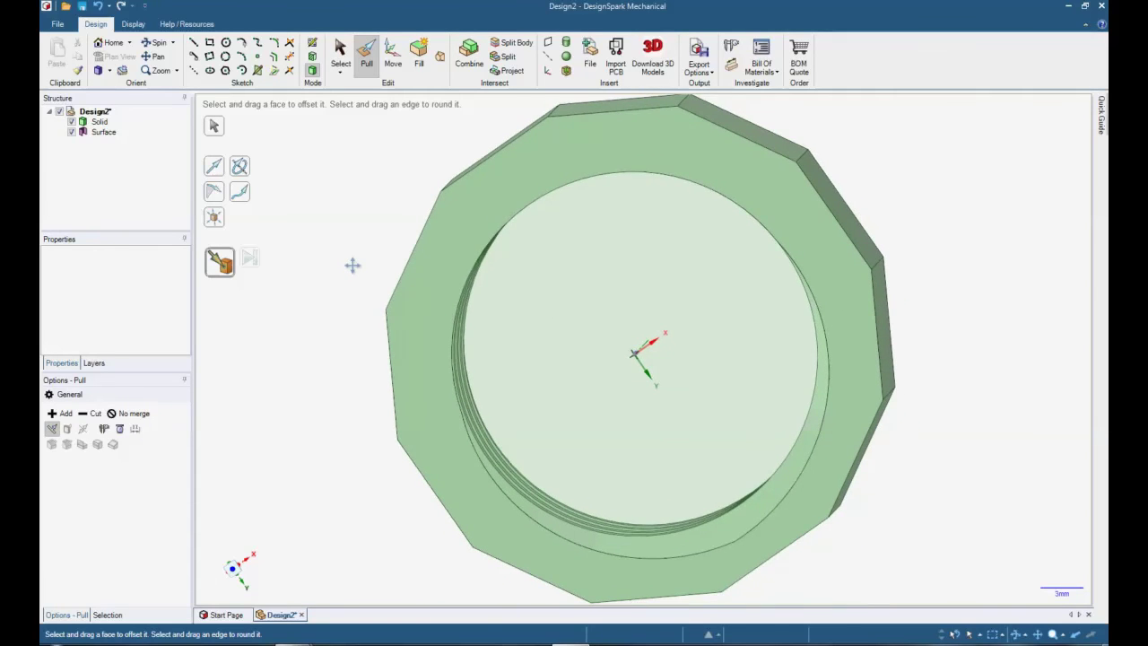
{"action": "left_click", "coordinate": [313, 43]}
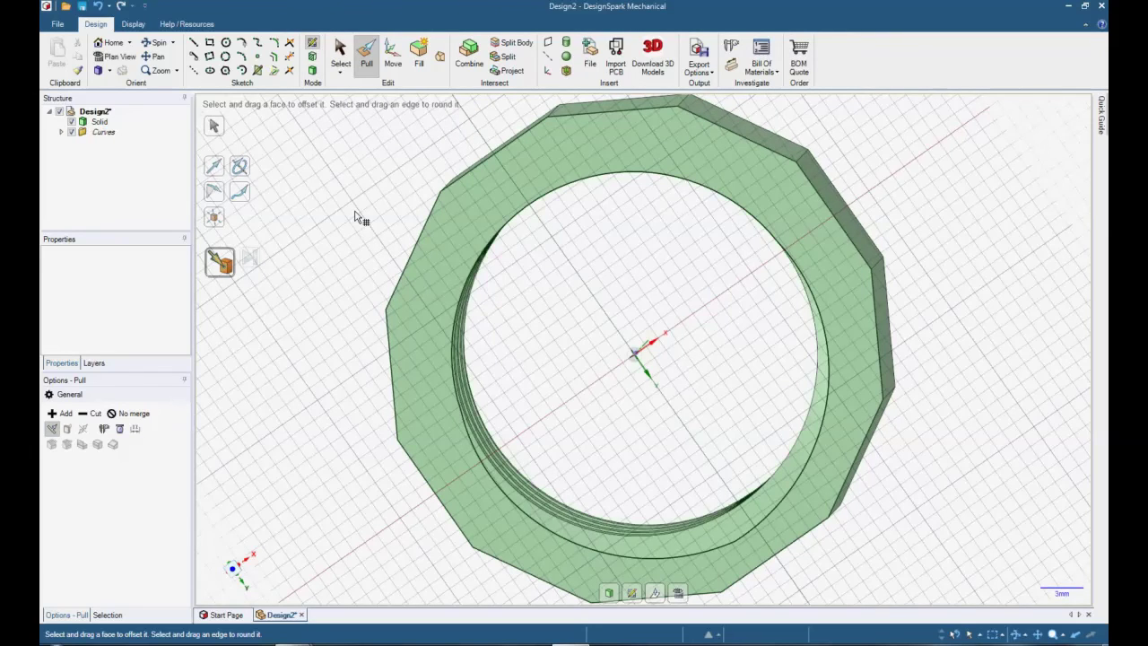
{"action": "left_click", "coordinate": [356, 213]}
{"action": "key", "text": "Escape"}
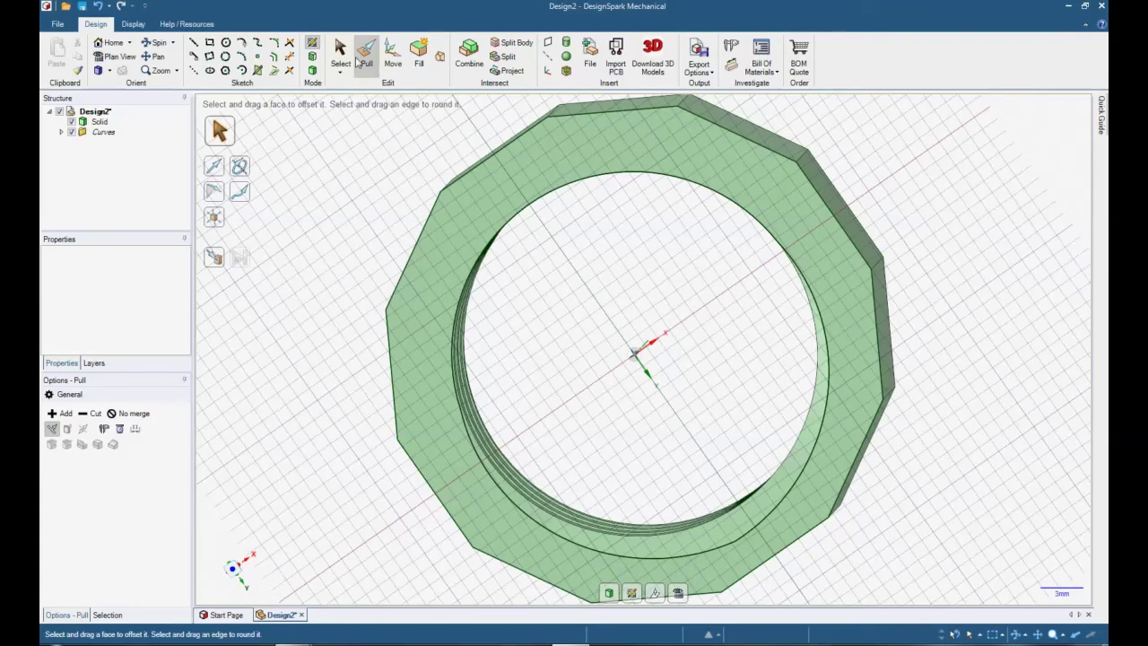
{"action": "left_click", "coordinate": [364, 57]}
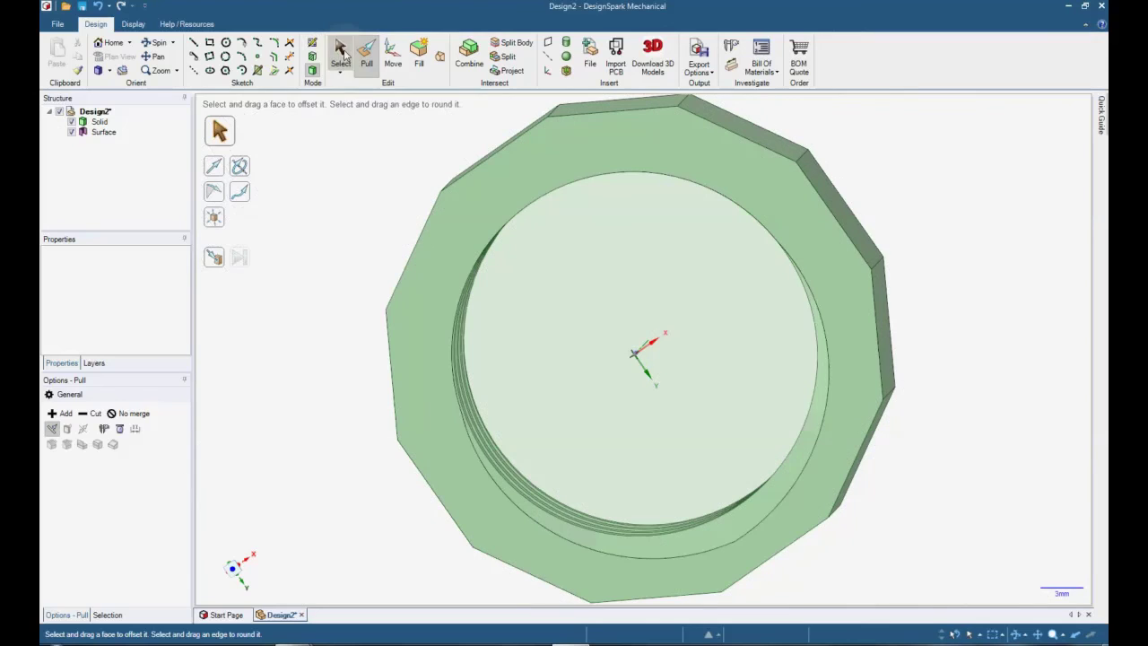
{"action": "left_click", "coordinate": [366, 59]}
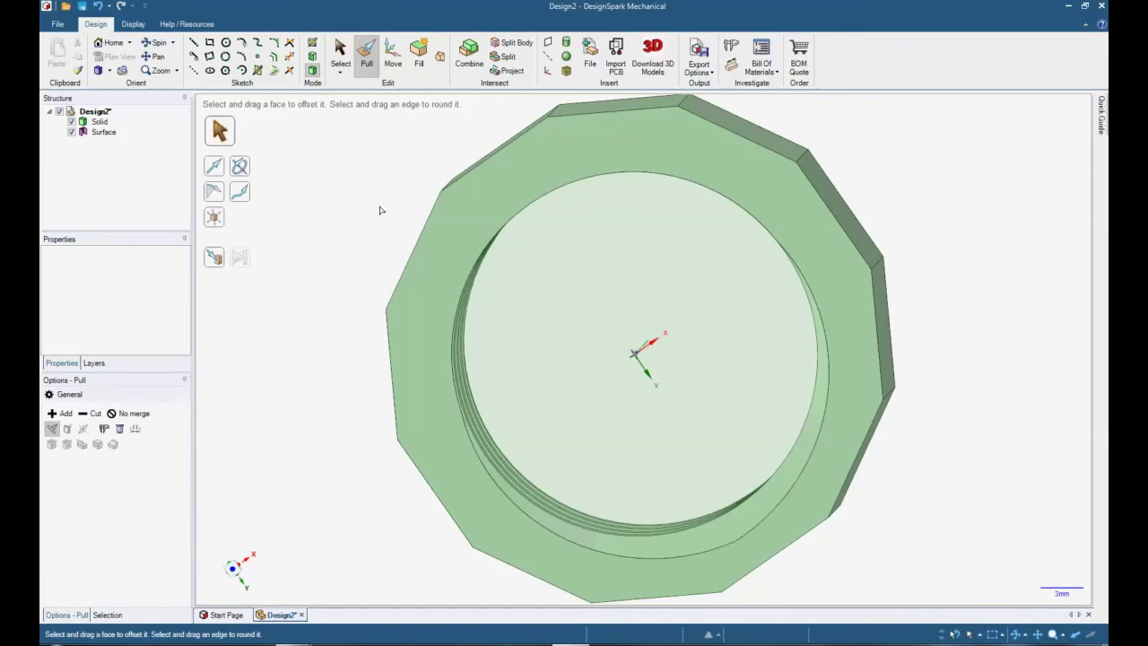
{"action": "left_click", "coordinate": [512, 299]}
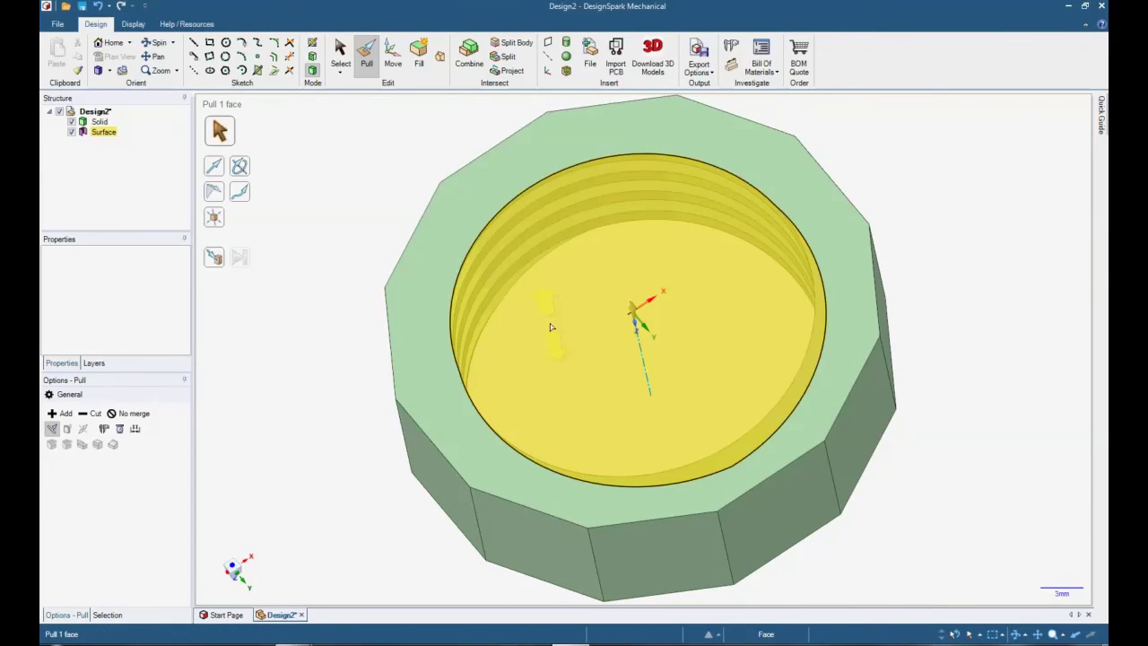
Pull the bore's disc surface out into a 2 mm thick solid floor
{"action": "left_click_drag", "start_coordinate": [544, 308], "coordinate": [529, 283]}
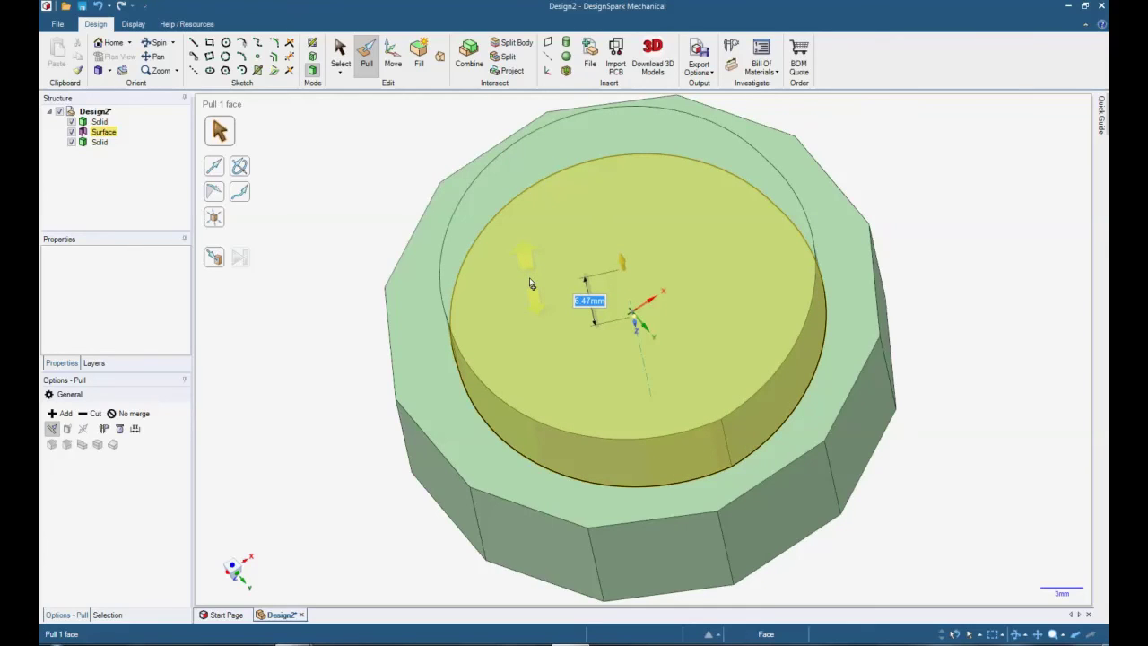
{"action": "left_click_drag", "start_coordinate": [529, 283], "coordinate": [532, 307]}
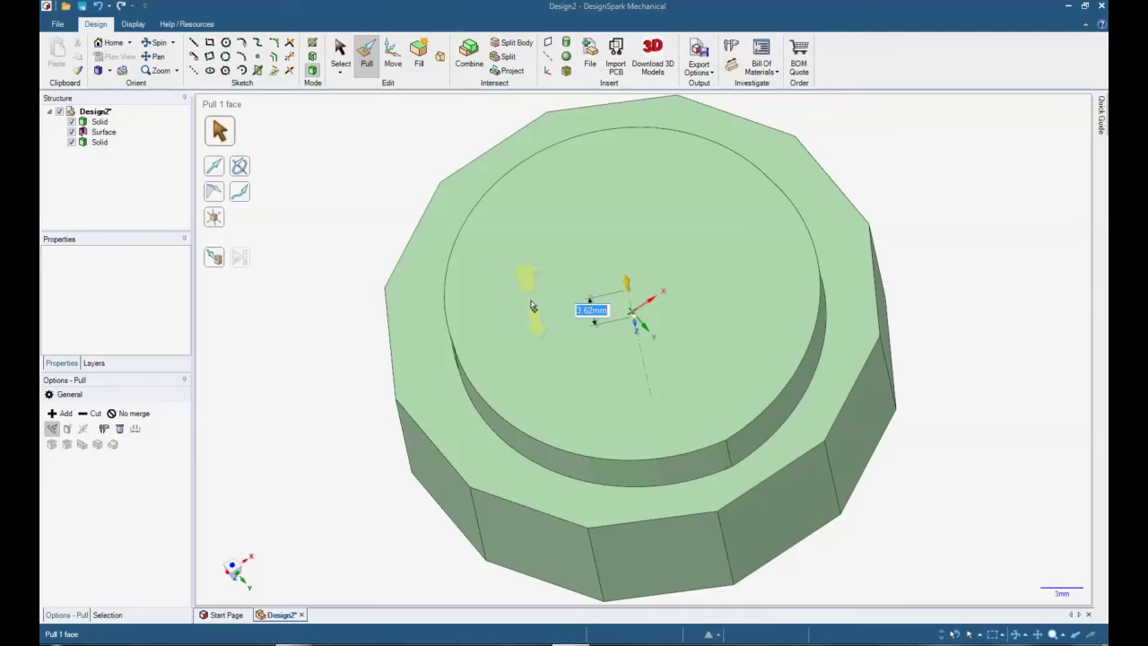
{"action": "type", "text": "2"}
{"action": "key", "text": "Return"}
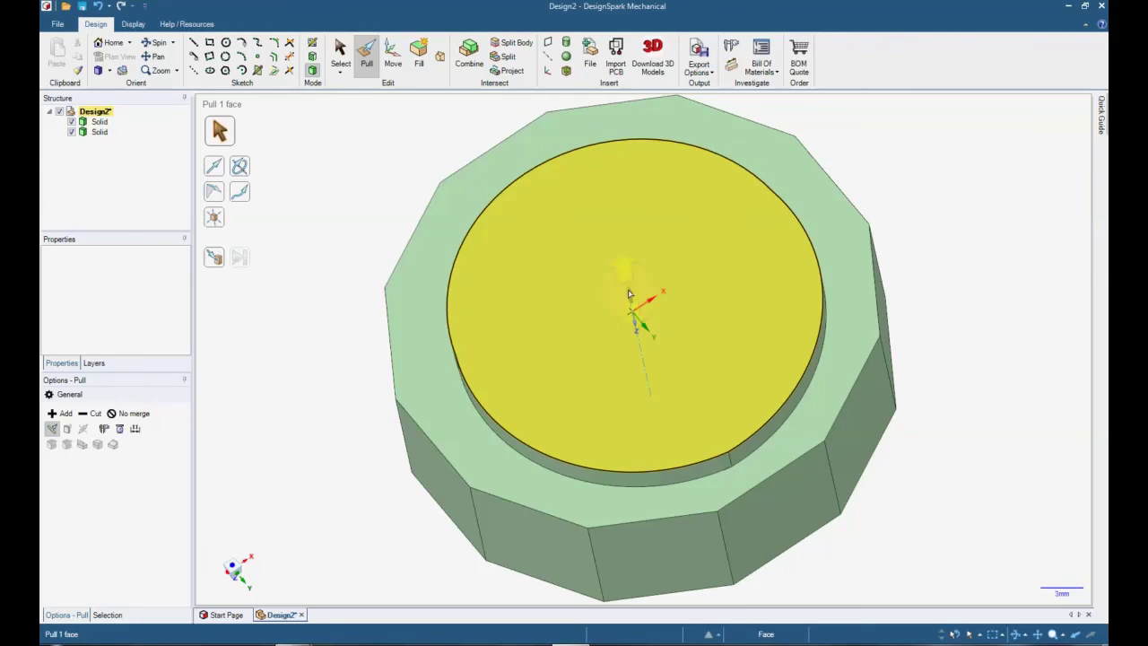
{"action": "left_click", "coordinate": [328, 263]}
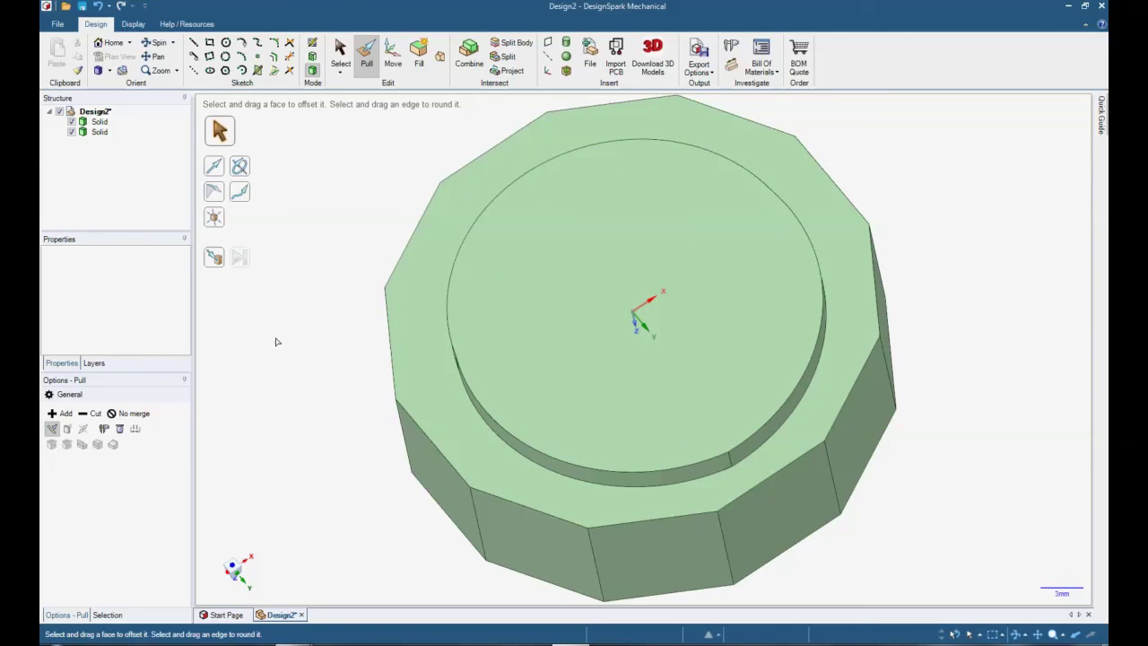
Raise the outer ring's bottom face Up To the disc face so they sit flush
{"action": "left_click", "coordinate": [216, 260]}
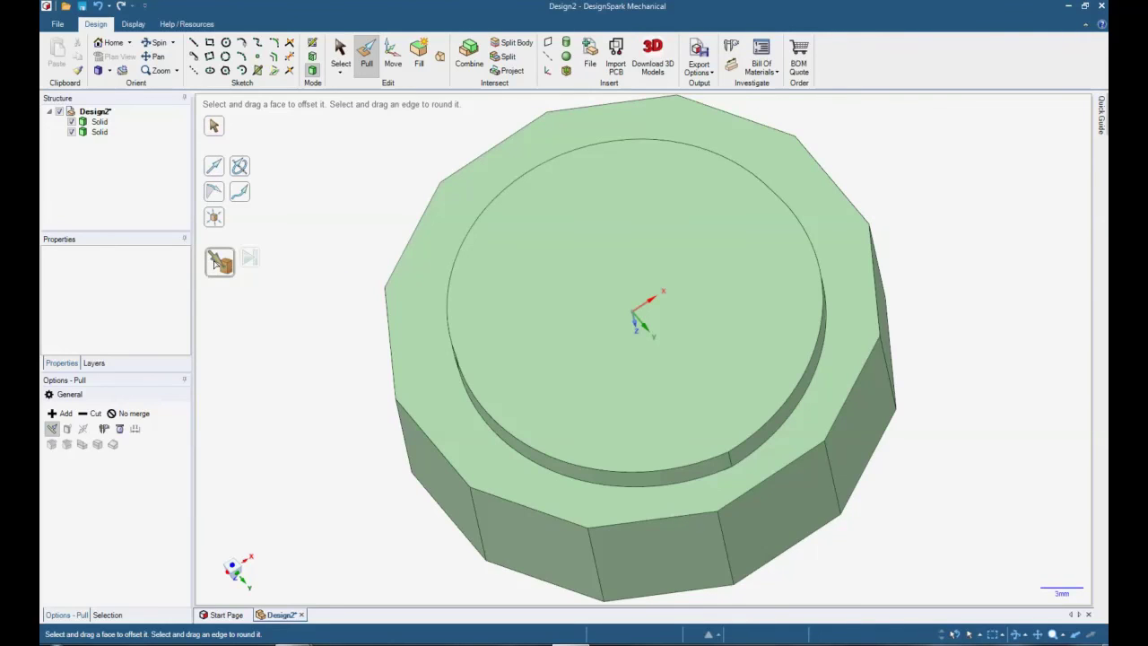
{"action": "left_click", "coordinate": [413, 367]}
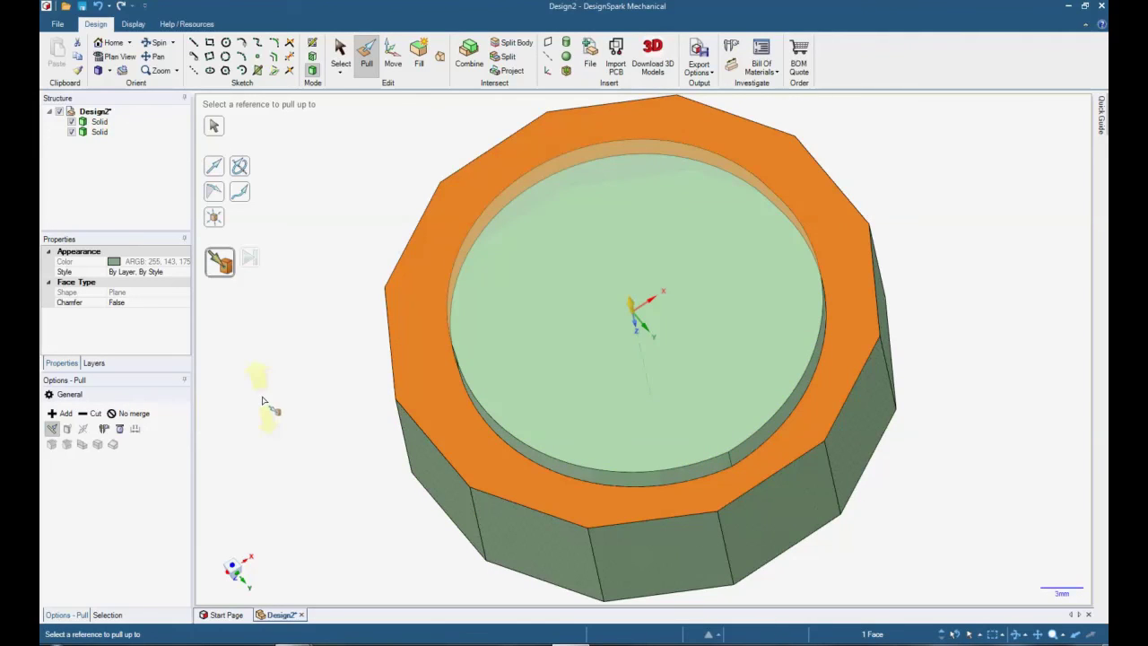
{"action": "left_click", "coordinate": [288, 328]}
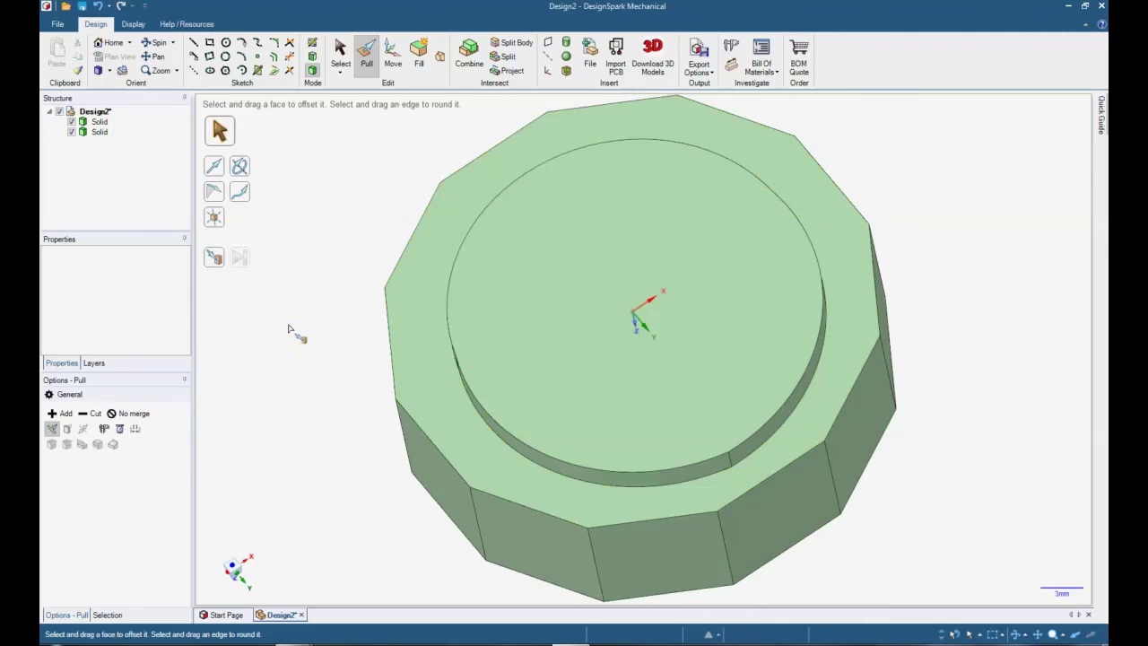
{"action": "left_click", "coordinate": [219, 263]}
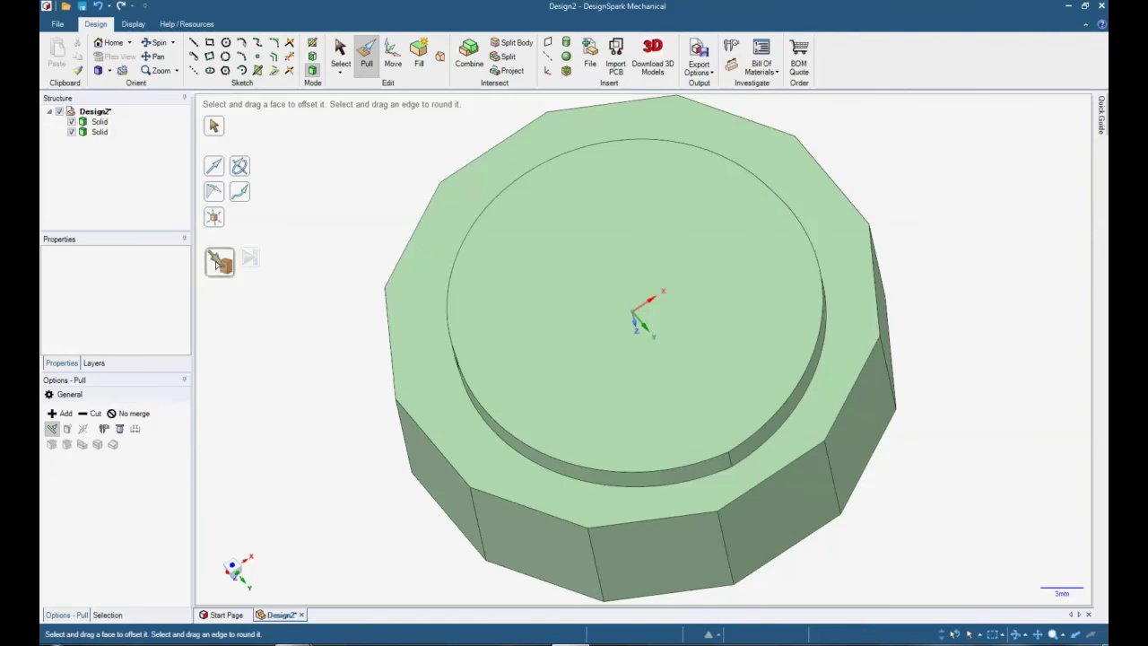
{"action": "left_click", "coordinate": [405, 383]}
{"action": "left_click", "coordinate": [416, 381]}
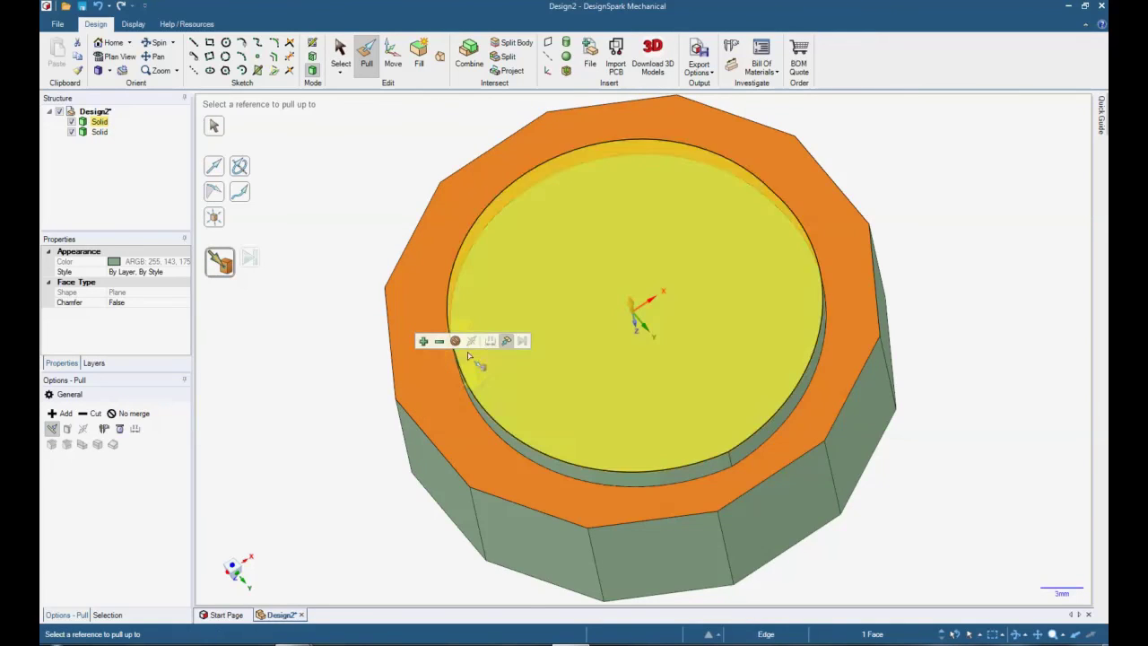
{"action": "left_click", "coordinate": [565, 365]}
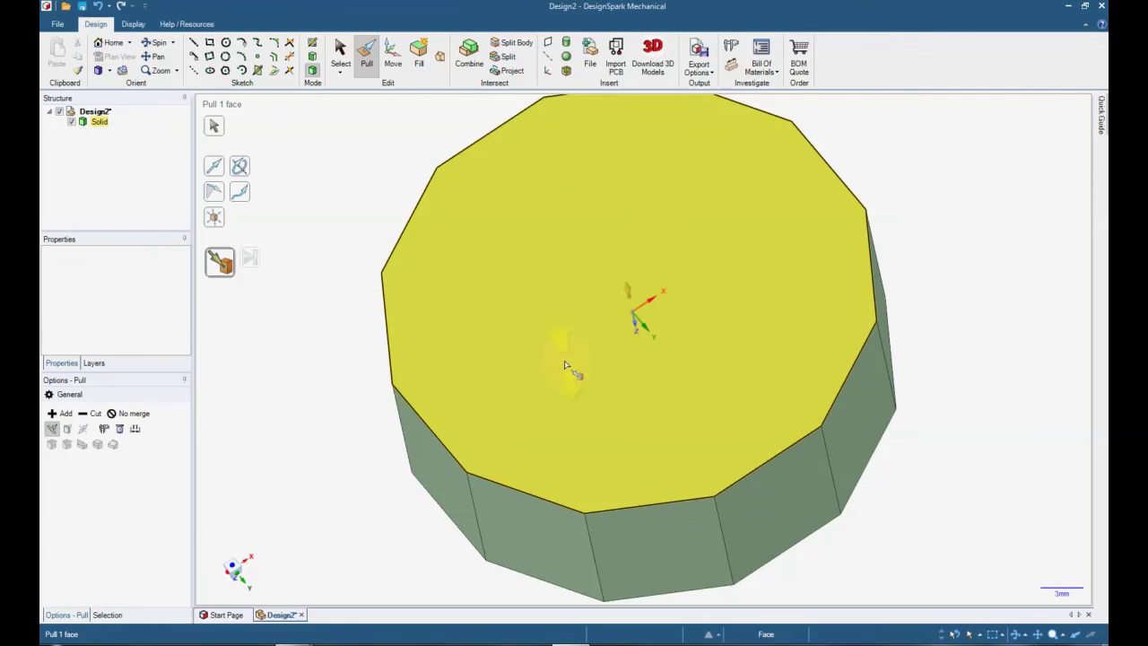
{"action": "left_click", "coordinate": [269, 363]}
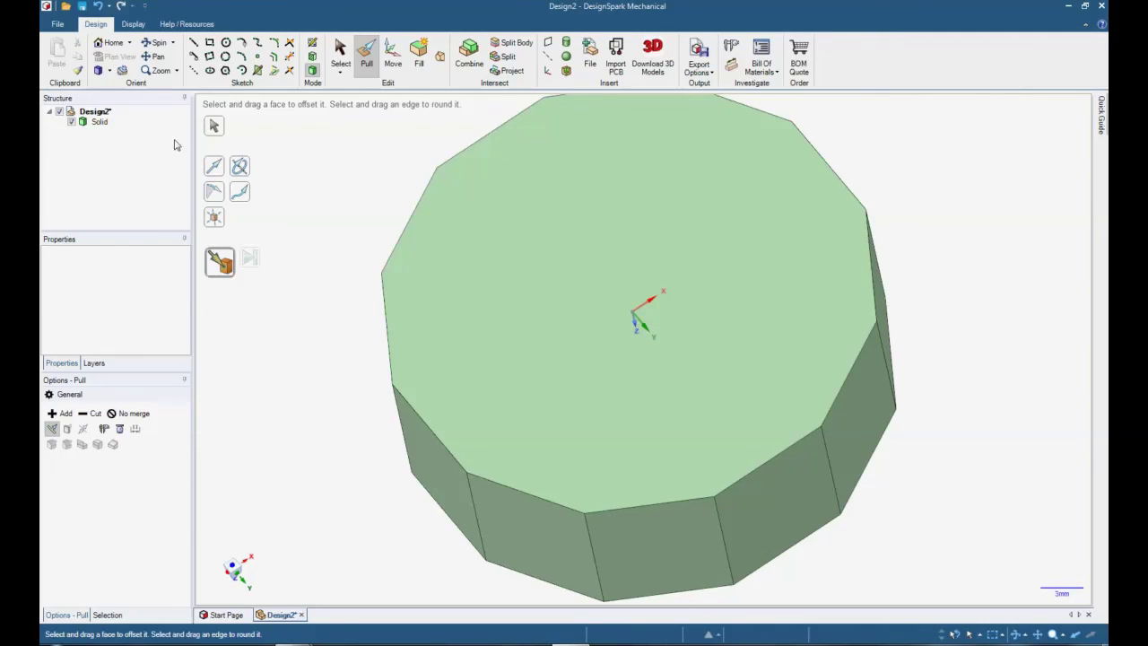
{"action": "left_click", "coordinate": [114, 45]}
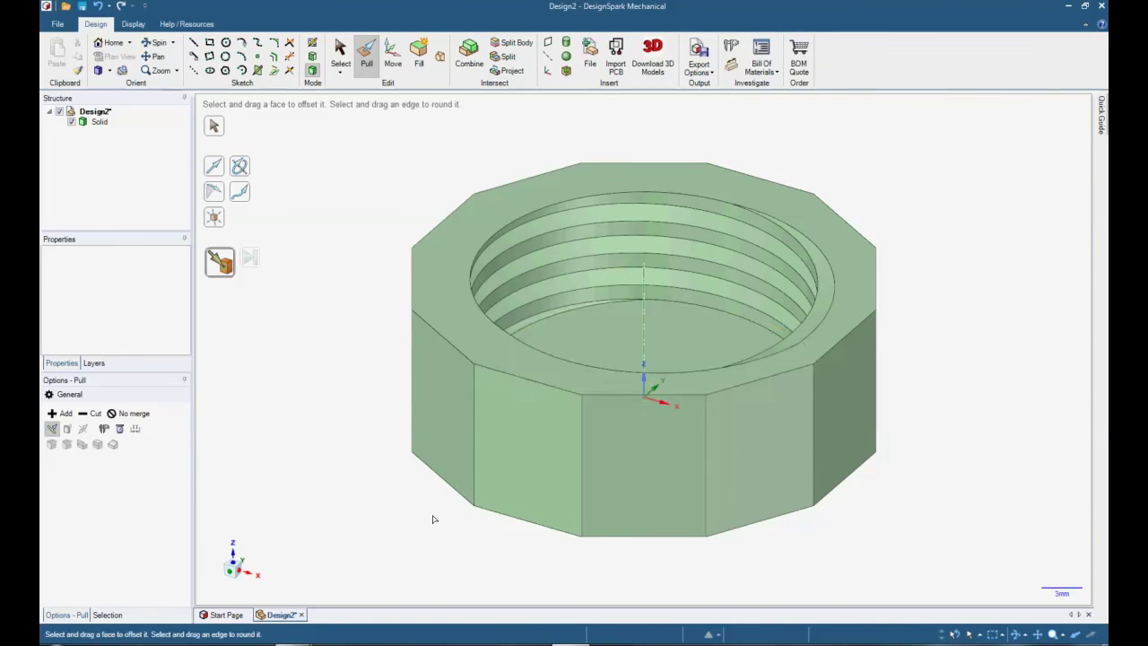
{"action": "middle_click_drag", "start_coordinate": [302, 440], "coordinate": [289, 179]}
{"action": "left_click", "coordinate": [464, 198]}
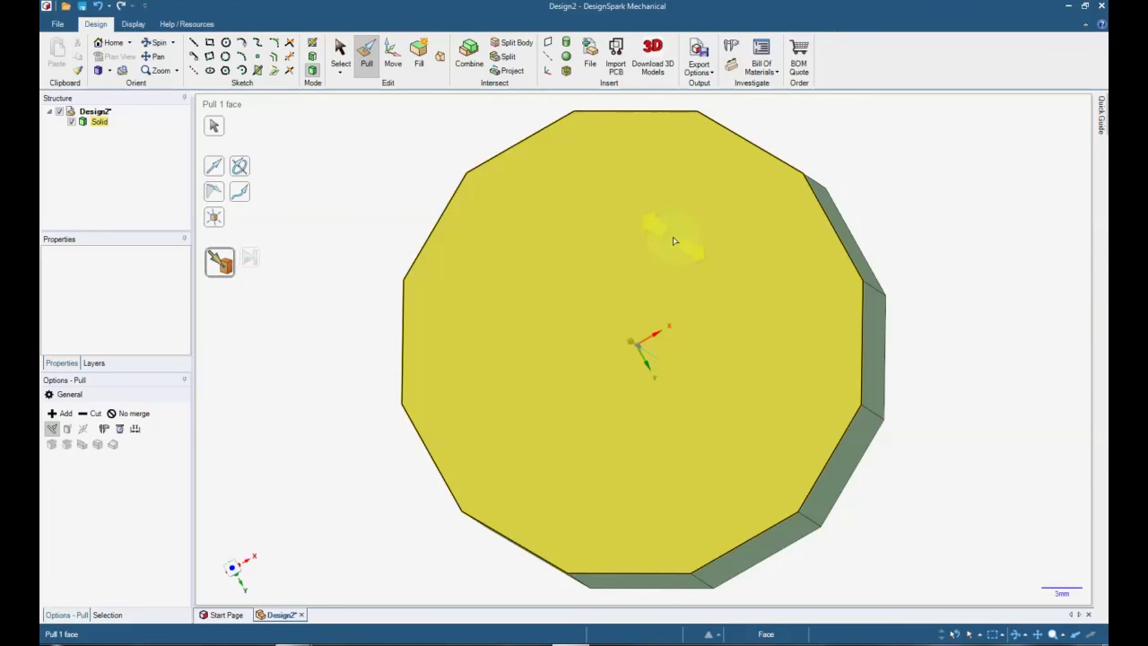
{"action": "left_click", "coordinate": [364, 149]}
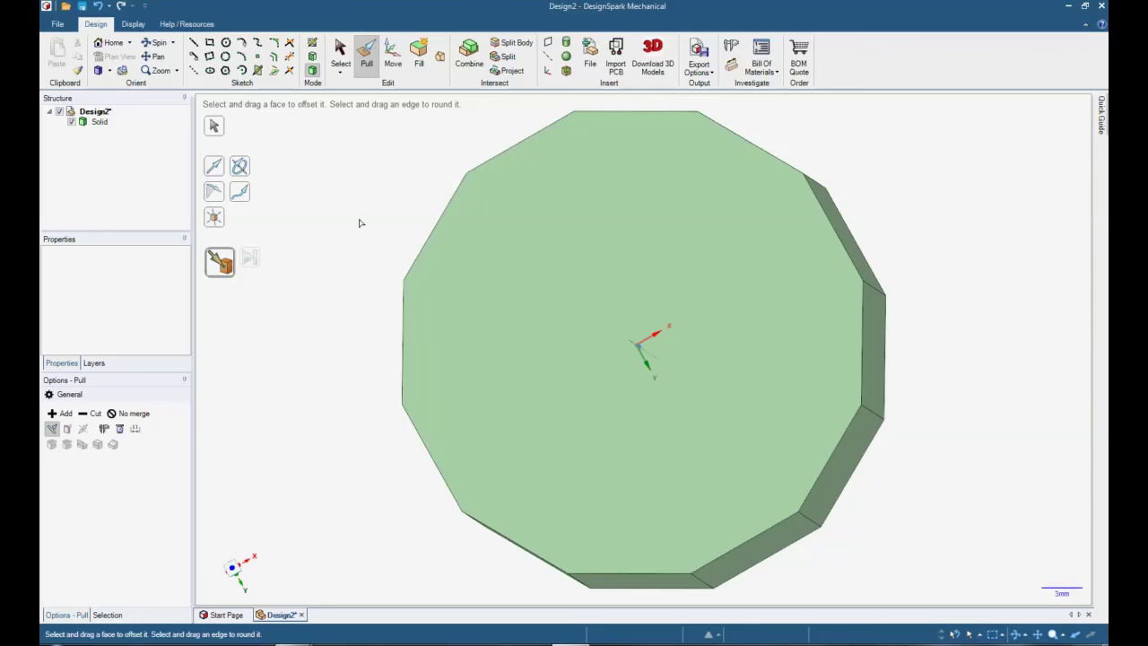
{"action": "left_click", "coordinate": [538, 359]}
{"action": "left_click", "coordinate": [349, 280]}
{"action": "middle_click_drag", "start_coordinate": [350, 280], "coordinate": [285, 478]}
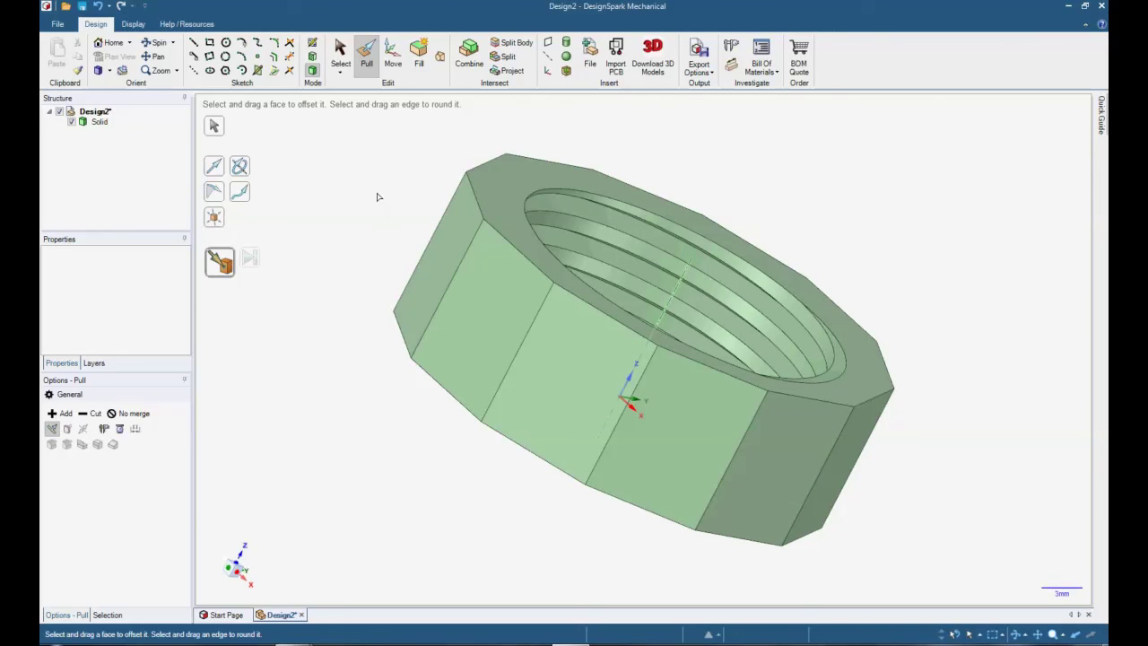
{"action": "middle_click_drag", "start_coordinate": [378, 196], "coordinate": [430, 331]}
{"action": "left_click", "coordinate": [428, 335]}
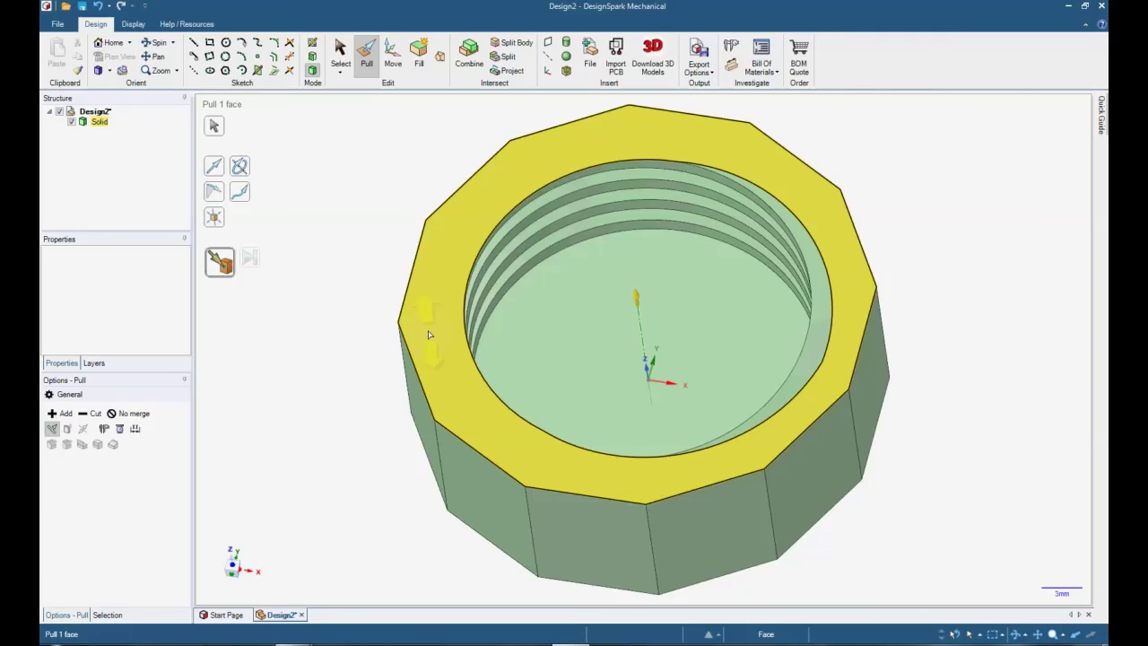